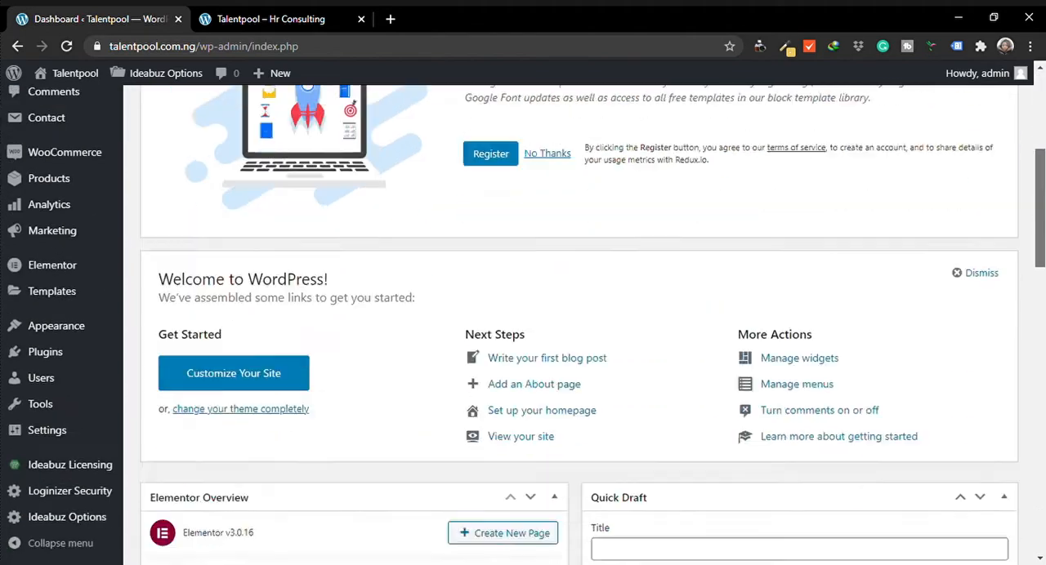
Look over the dashboard widgets and the options under the admin sections, including Ideabuz Options, Users, Appearance, Templates, Marketing and Products
{"action": "scroll", "coordinate": [579, 327], "scroll_direction": "up", "scroll_amount": 4}
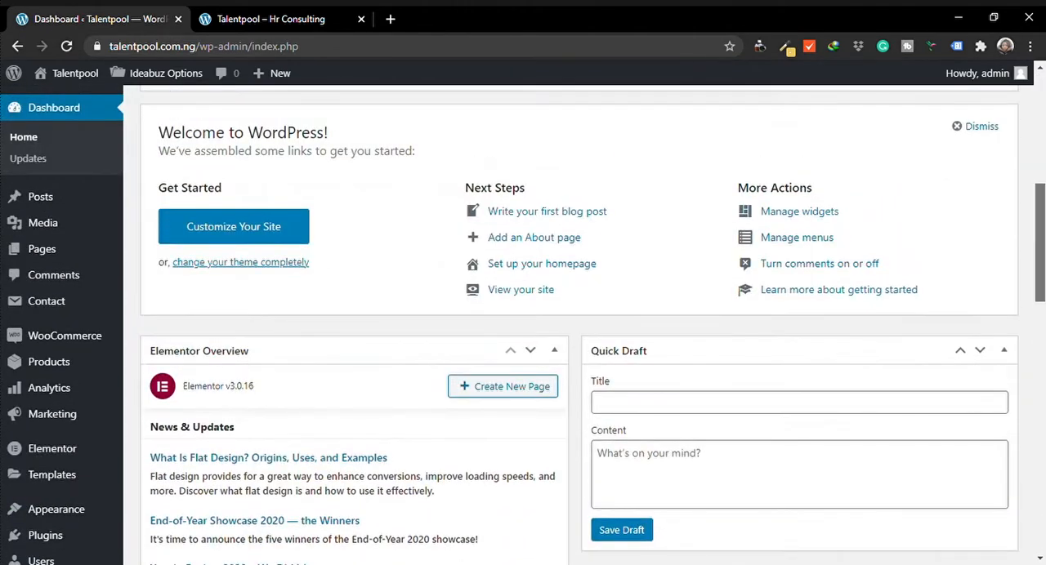
{"action": "scroll", "coordinate": [578, 327], "scroll_direction": "down", "scroll_amount": 4}
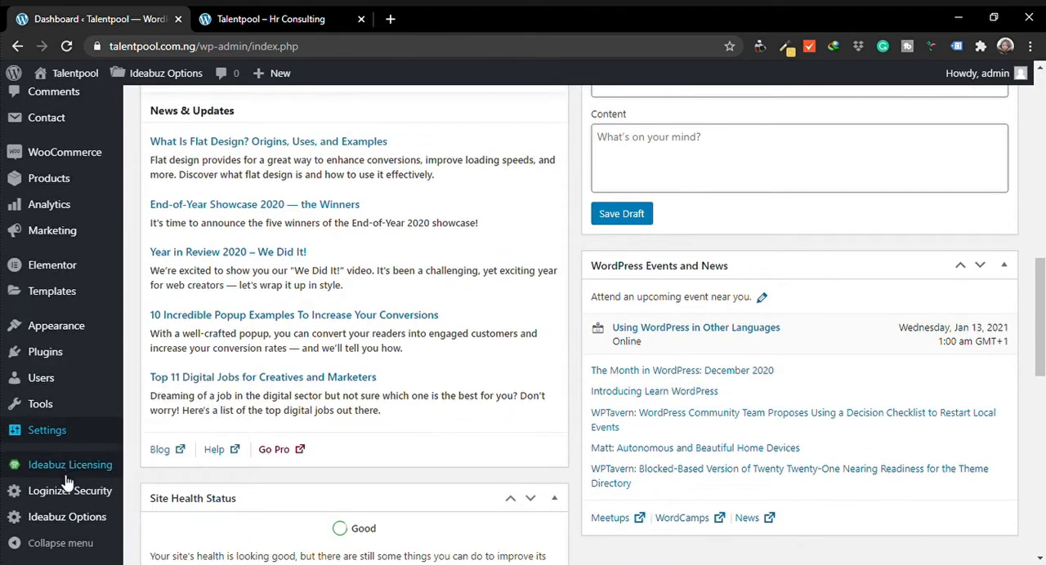
{"action": "mouse_move", "coordinate": [58, 435]}
{"action": "mouse_move", "coordinate": [56, 415]}
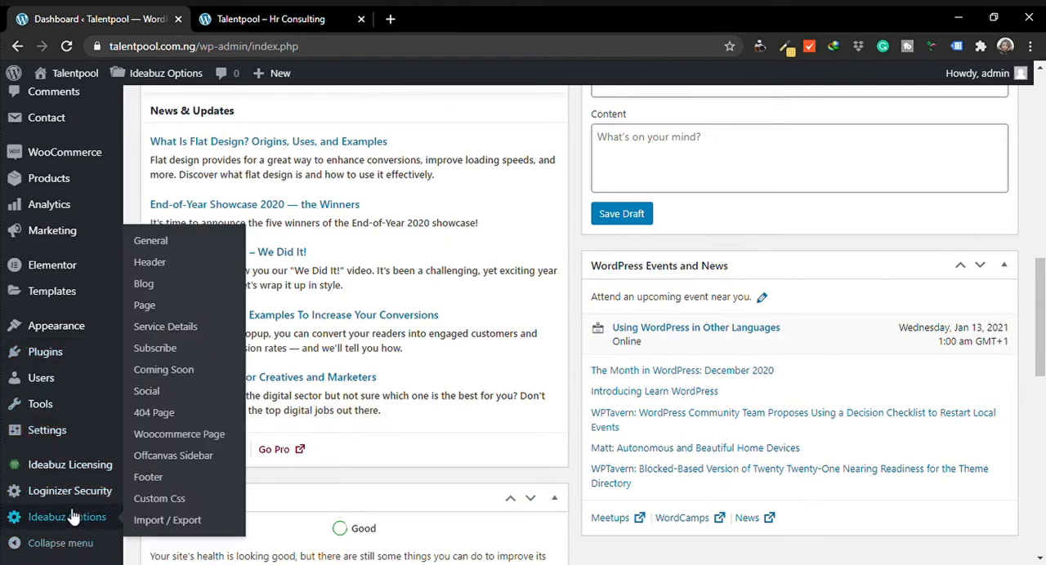
{"action": "mouse_move", "coordinate": [81, 491]}
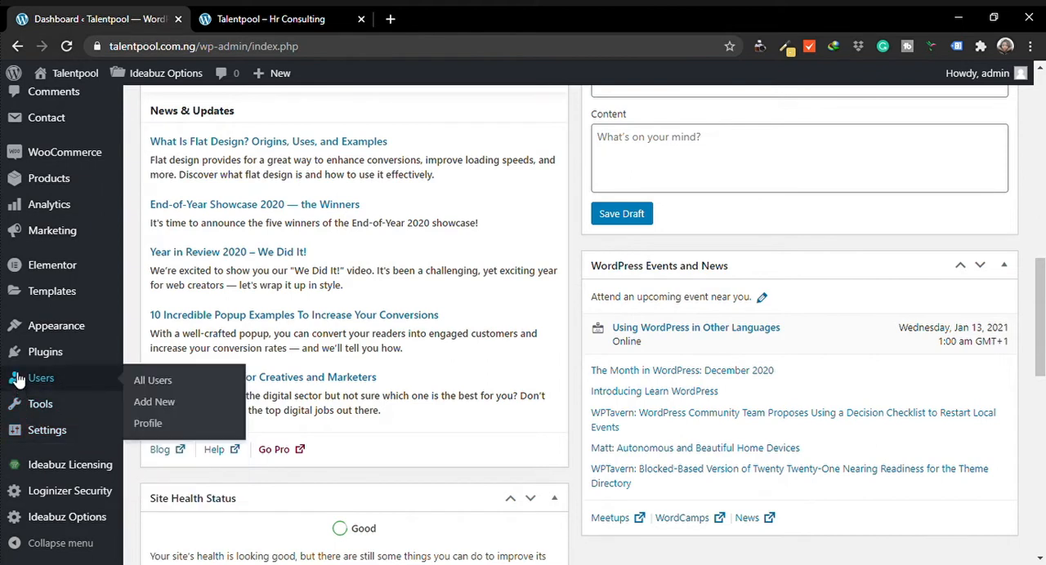
{"action": "mouse_move", "coordinate": [30, 334]}
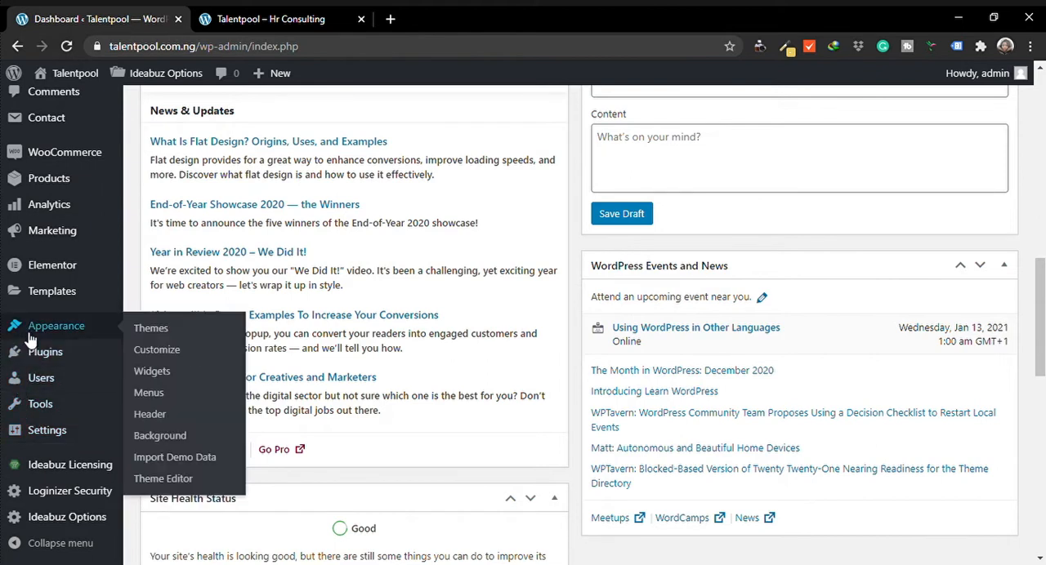
{"action": "mouse_move", "coordinate": [33, 295]}
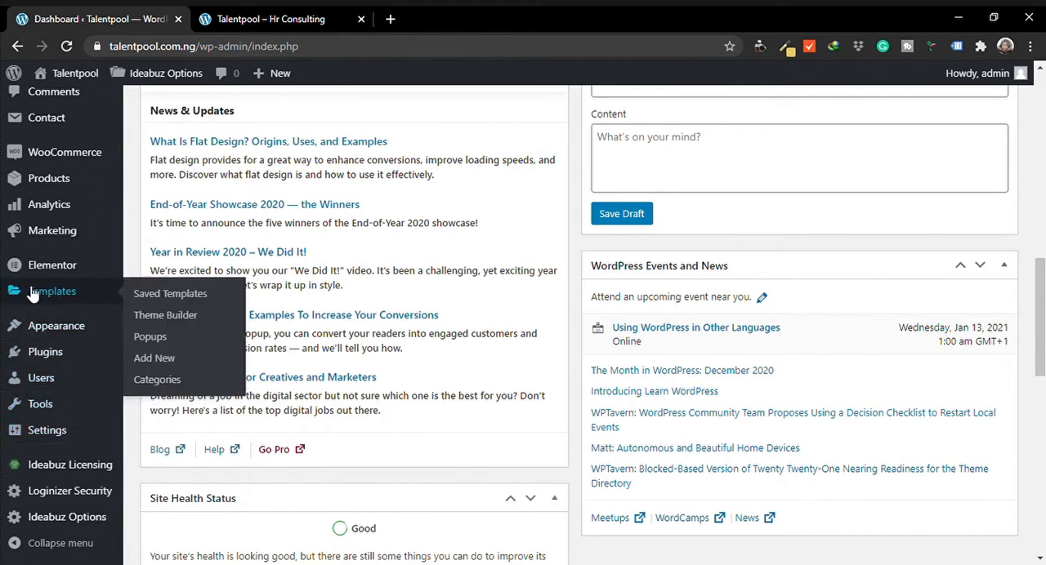
{"action": "mouse_move", "coordinate": [36, 272]}
{"action": "mouse_move", "coordinate": [50, 238]}
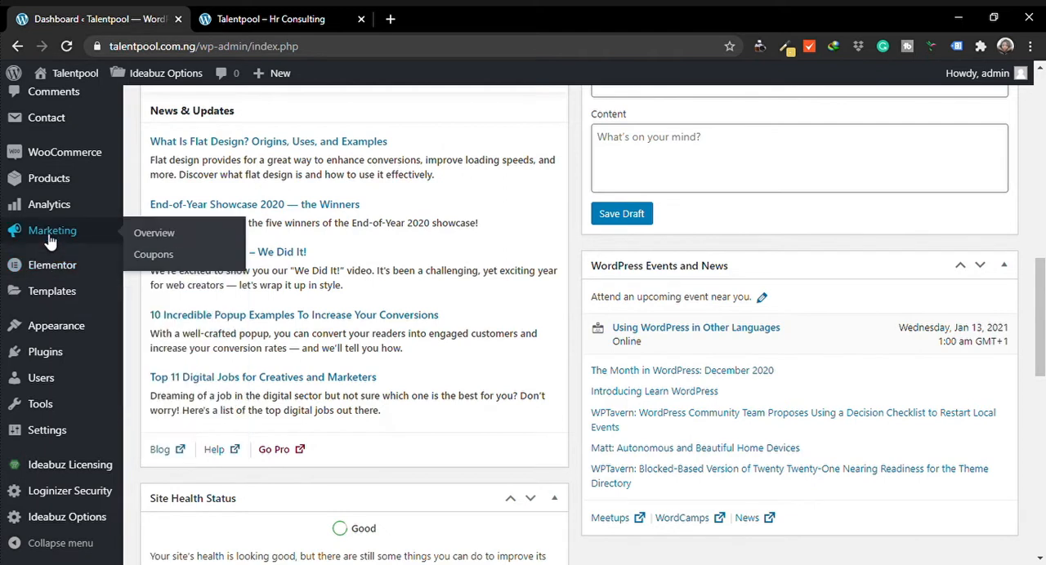
{"action": "mouse_move", "coordinate": [46, 217]}
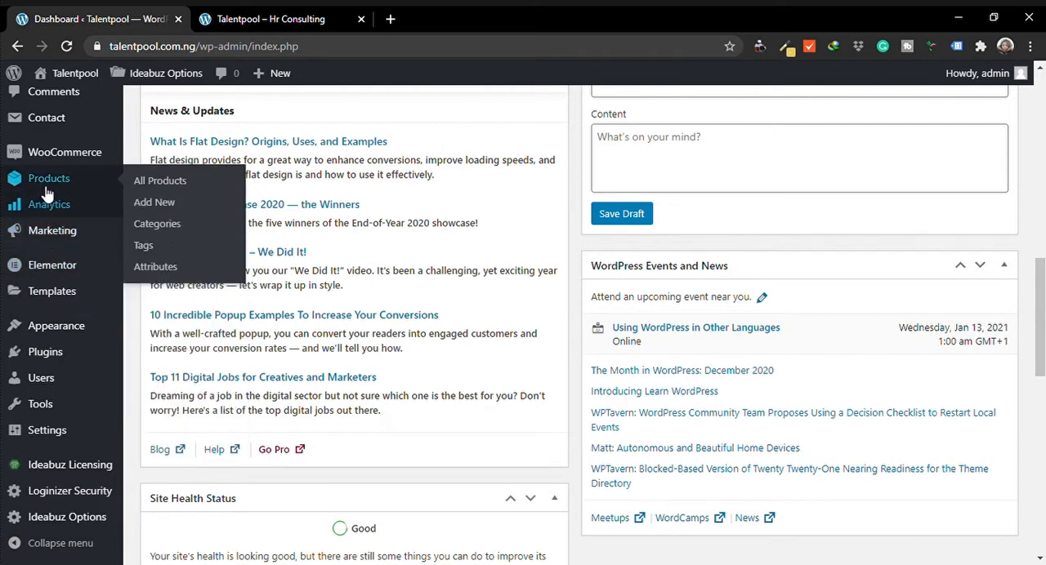
{"action": "mouse_move", "coordinate": [54, 115]}
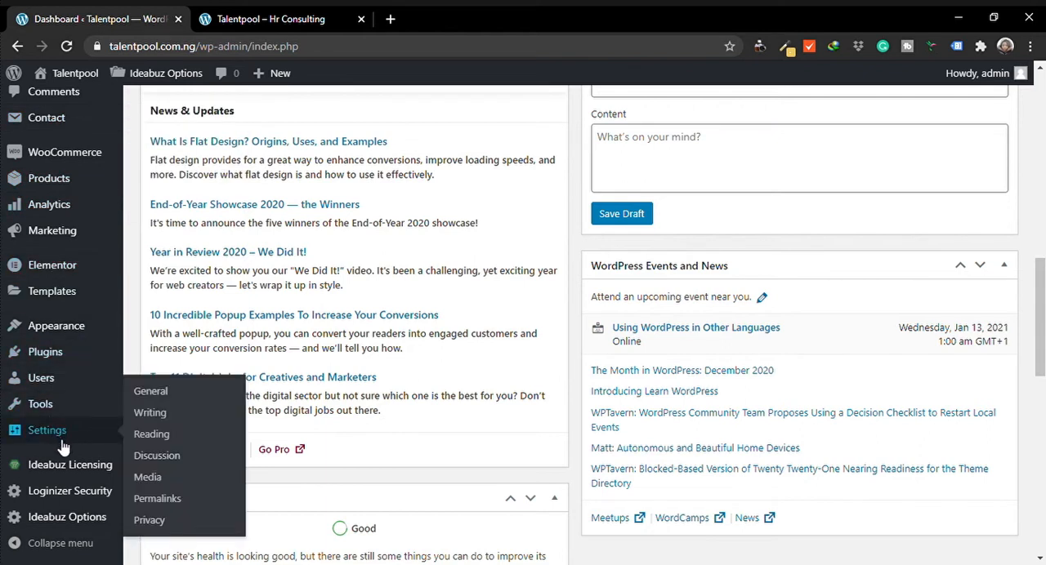
Open the theme's Import Demo Data page and review its license warning, import notes and demo preview
{"action": "mouse_move", "coordinate": [68, 329]}
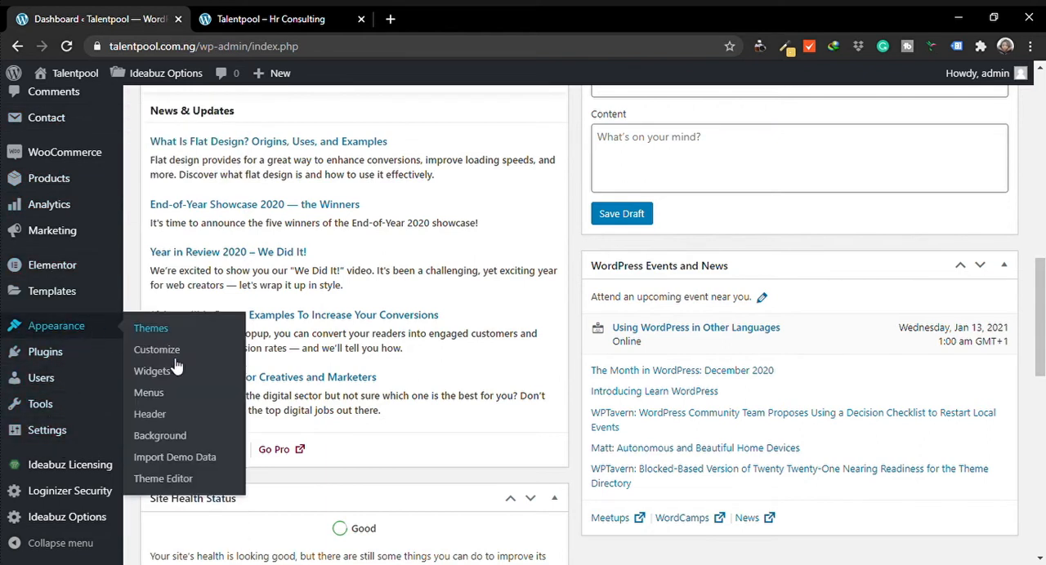
{"action": "left_click", "coordinate": [184, 462]}
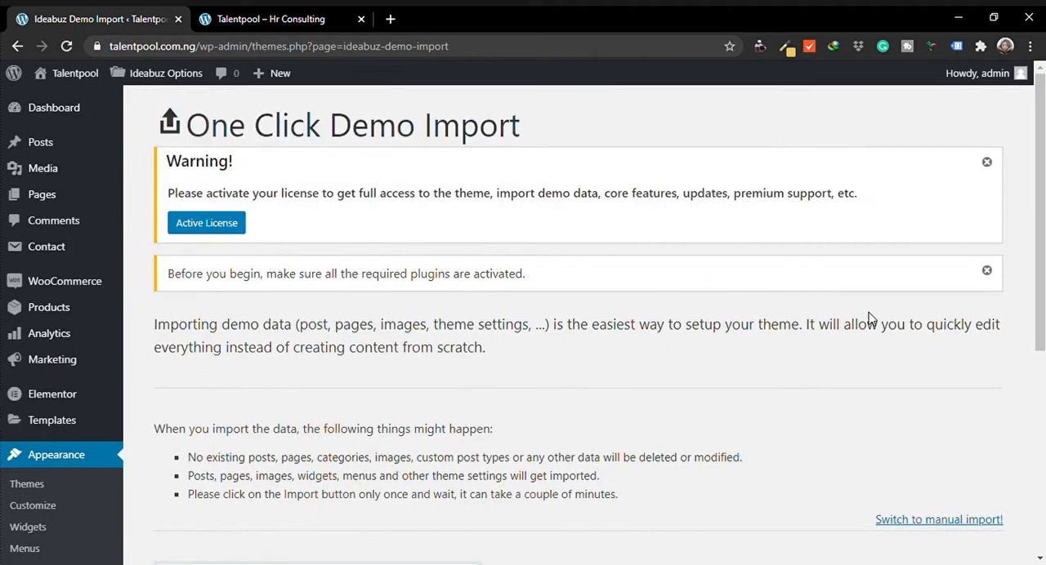
{"action": "scroll", "coordinate": [578, 322], "scroll_direction": "down", "scroll_amount": 5}
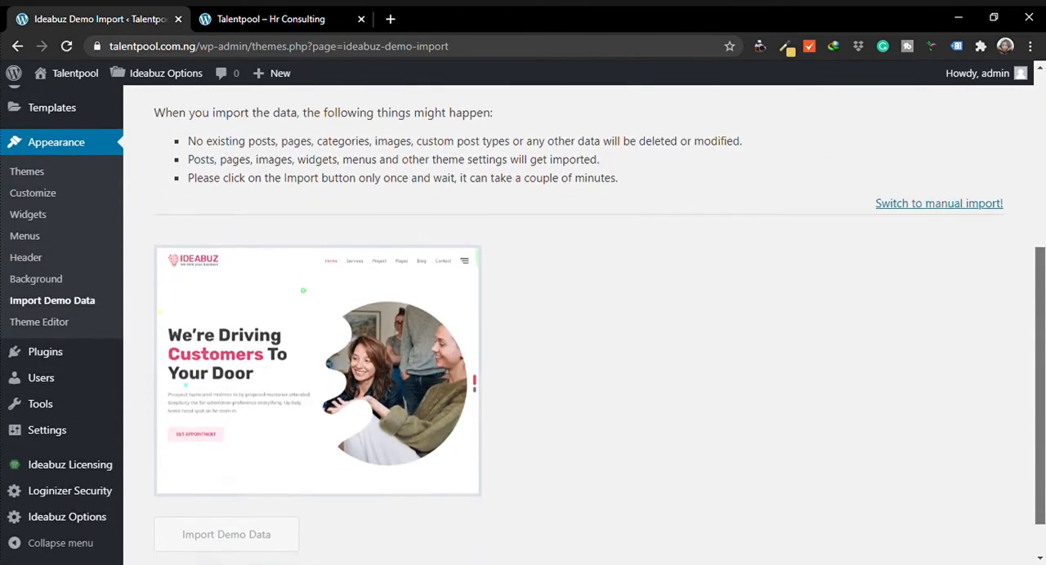
{"action": "scroll", "coordinate": [578, 322], "scroll_direction": "up", "scroll_amount": 4}
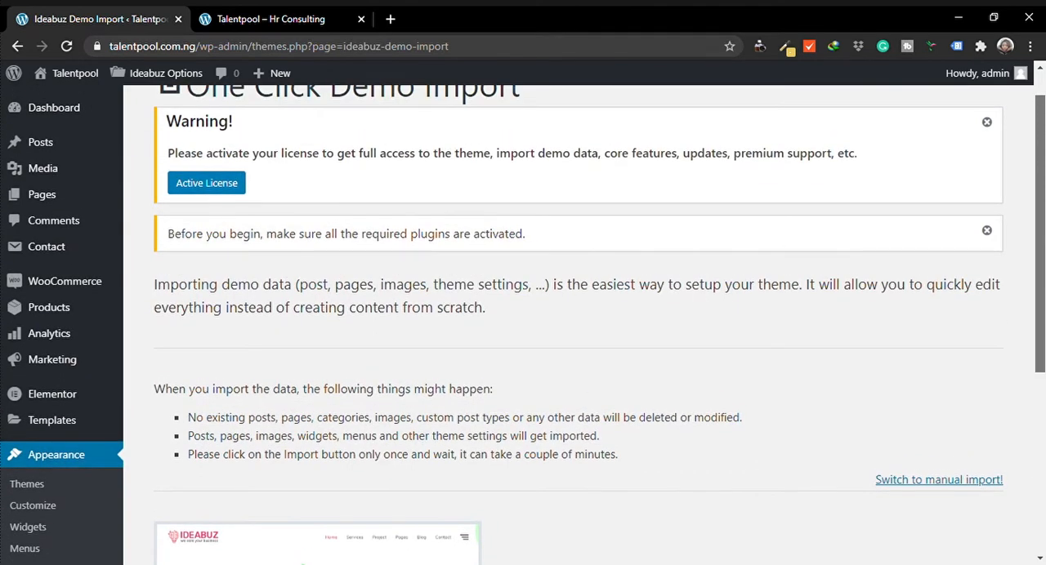
{"action": "scroll", "coordinate": [578, 323], "scroll_direction": "down", "scroll_amount": 4}
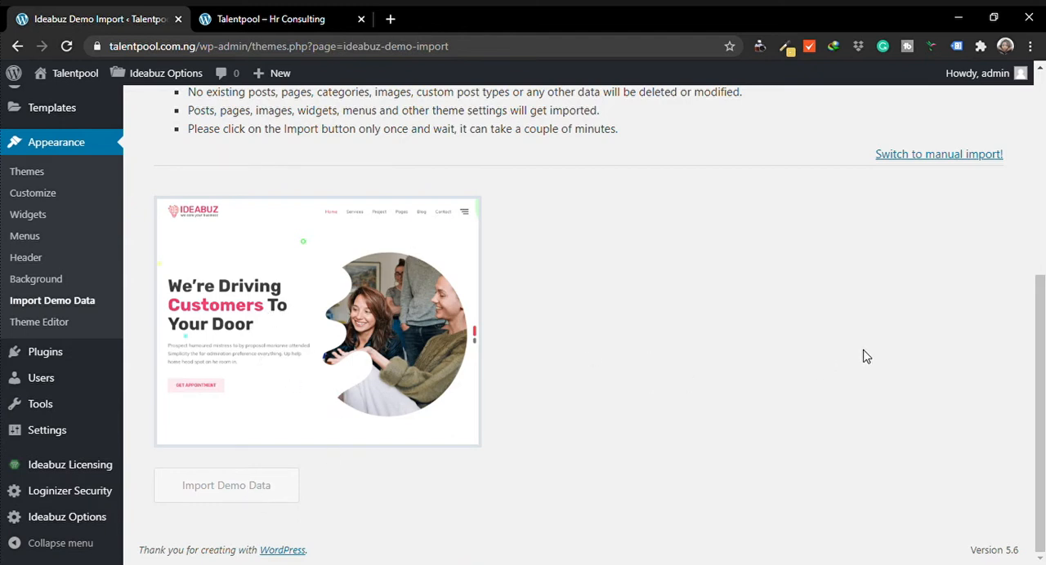
{"action": "left_click_drag", "start_coordinate": [1042, 334], "coordinate": [1043, 273]}
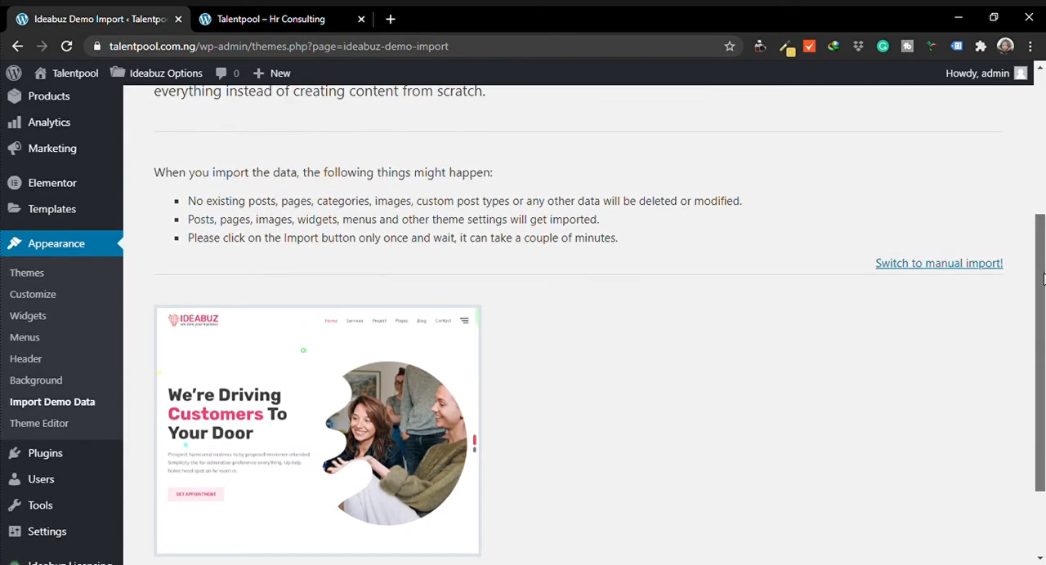
{"action": "left_click_drag", "start_coordinate": [1043, 279], "coordinate": [1005, 190]}
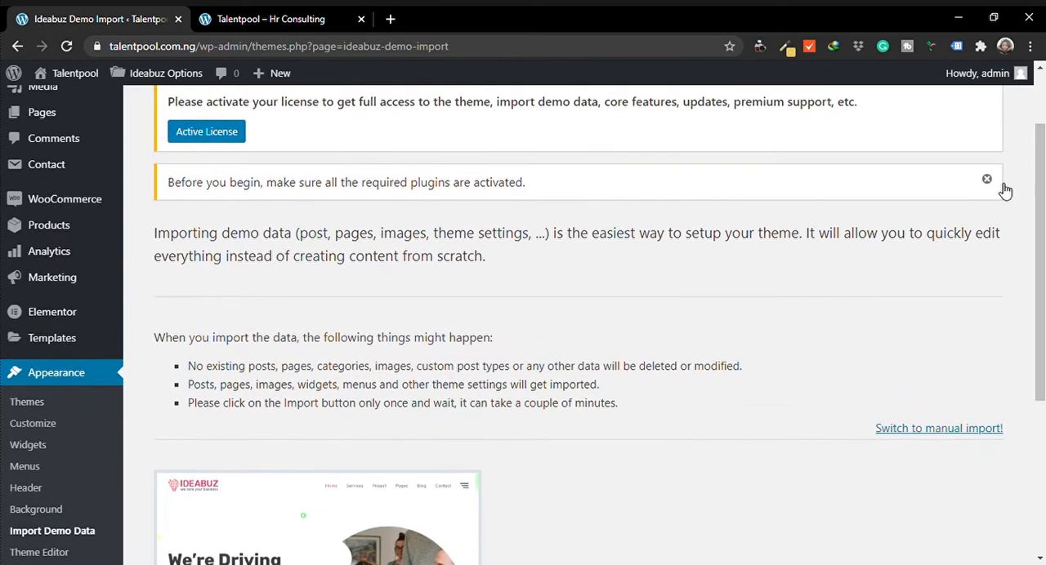
Open the Ideabuz Licensing page from the license warning and review the activation instructions and form
{"action": "left_click", "coordinate": [232, 137]}
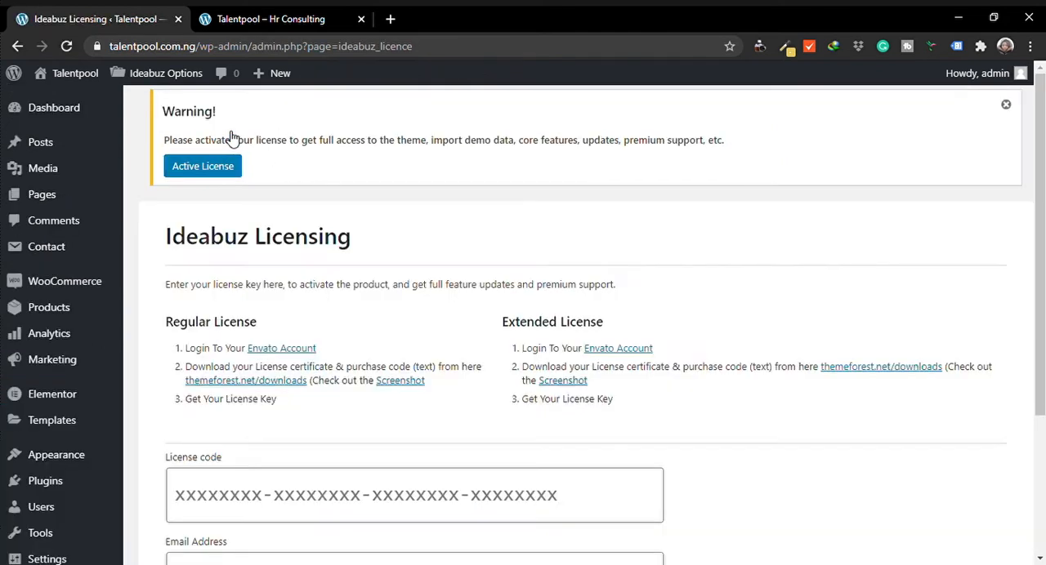
{"action": "scroll", "coordinate": [1040, 246], "scroll_direction": "down", "scroll_amount": 2}
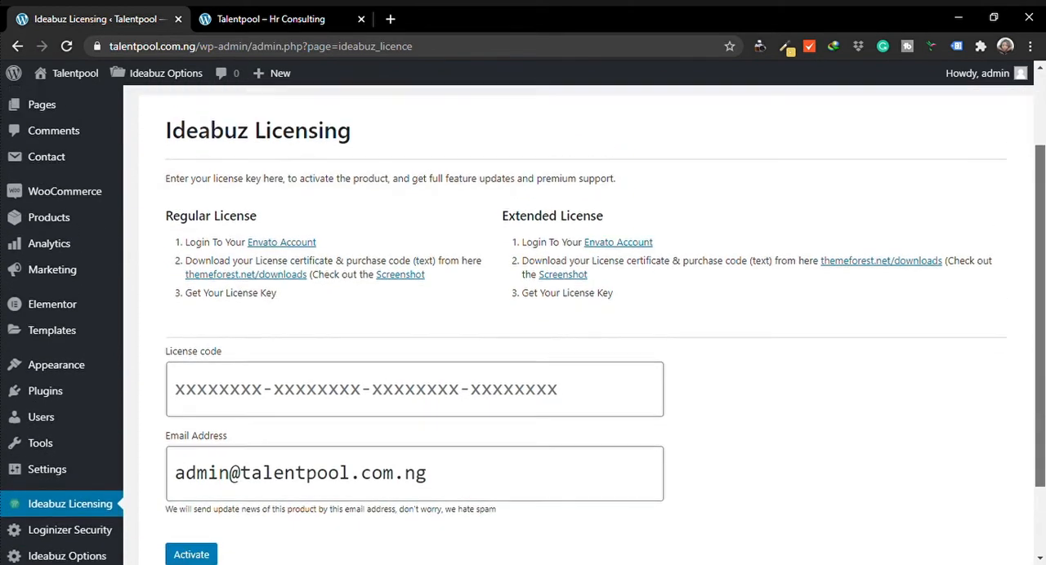
{"action": "mouse_move", "coordinate": [1042, 213]}
{"action": "left_mouse_down"}
{"action": "mouse_move", "coordinate": [1042, 196]}
{"action": "mouse_move", "coordinate": [1041, 213]}
{"action": "left_mouse_up"}
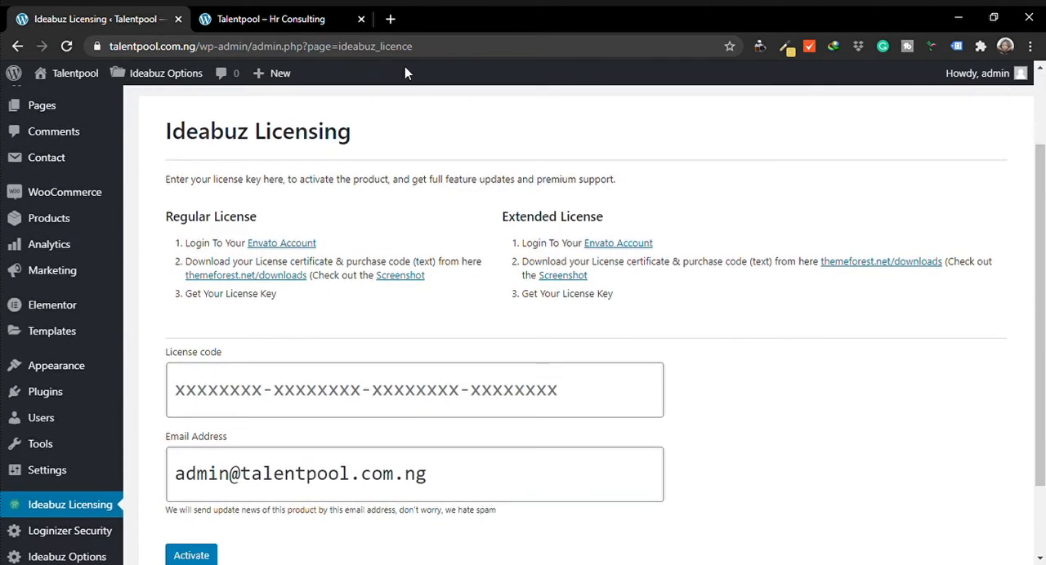
Open themeforest.net in a new browser tab
{"action": "left_click", "coordinate": [390, 18]}
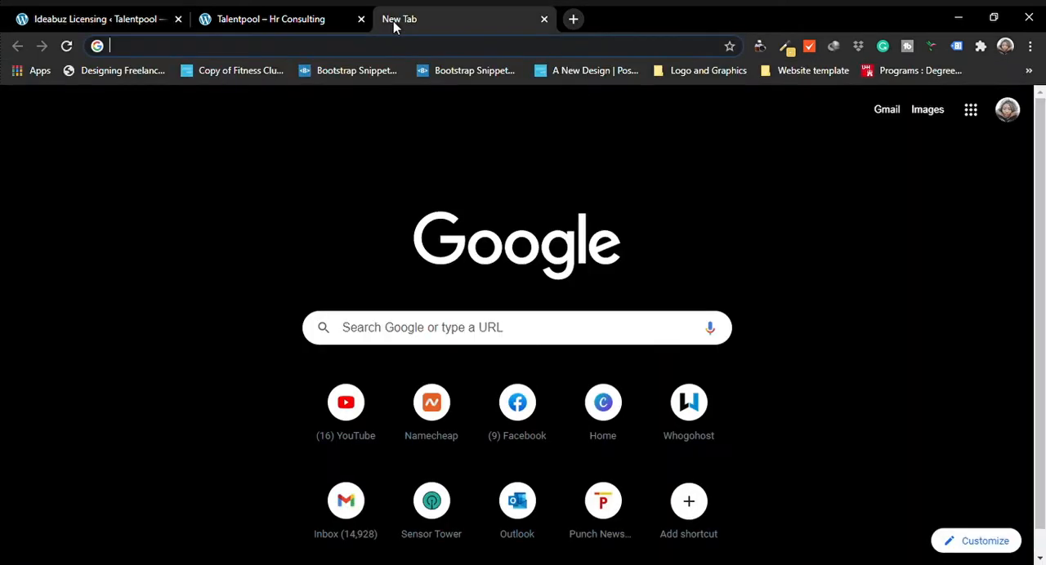
{"action": "type", "text": "THEM"}
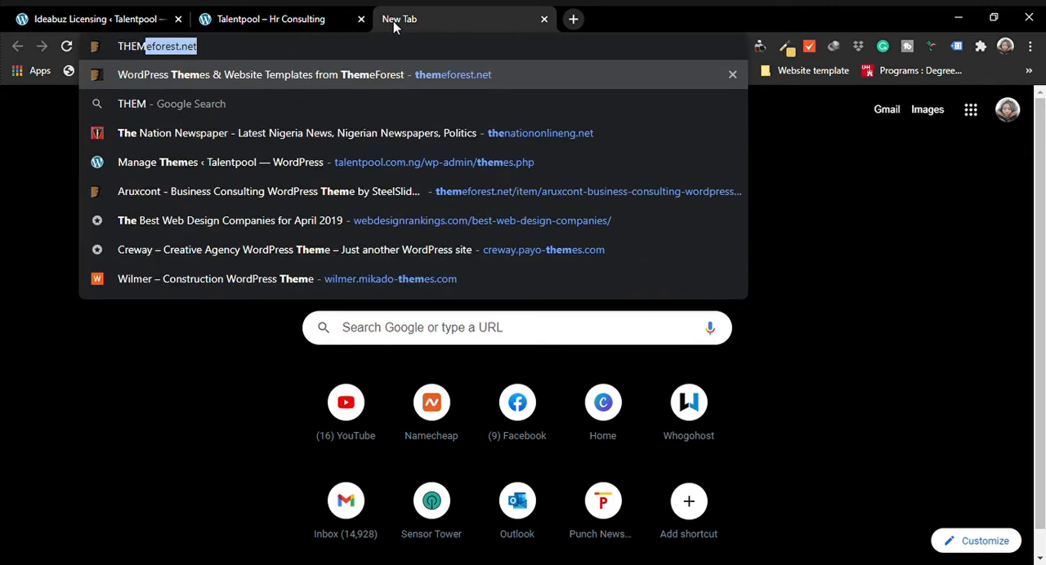
{"action": "type", "text": "E"}
{"action": "key", "text": "Return"}
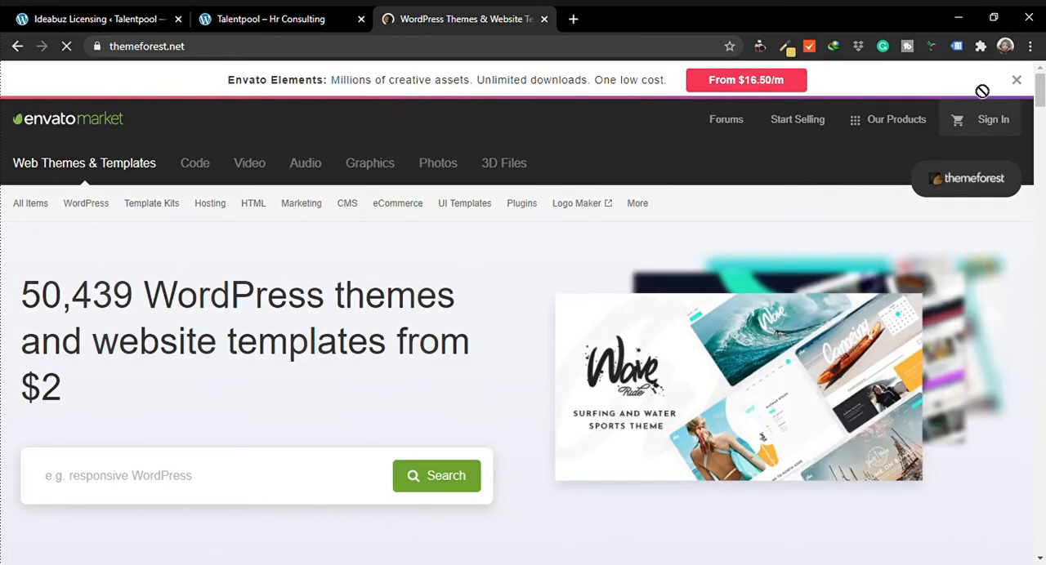
Dismiss the Envato Elements banner and open the account's Downloads page at the Ideabuz theme entry
{"action": "left_click", "coordinate": [1021, 81]}
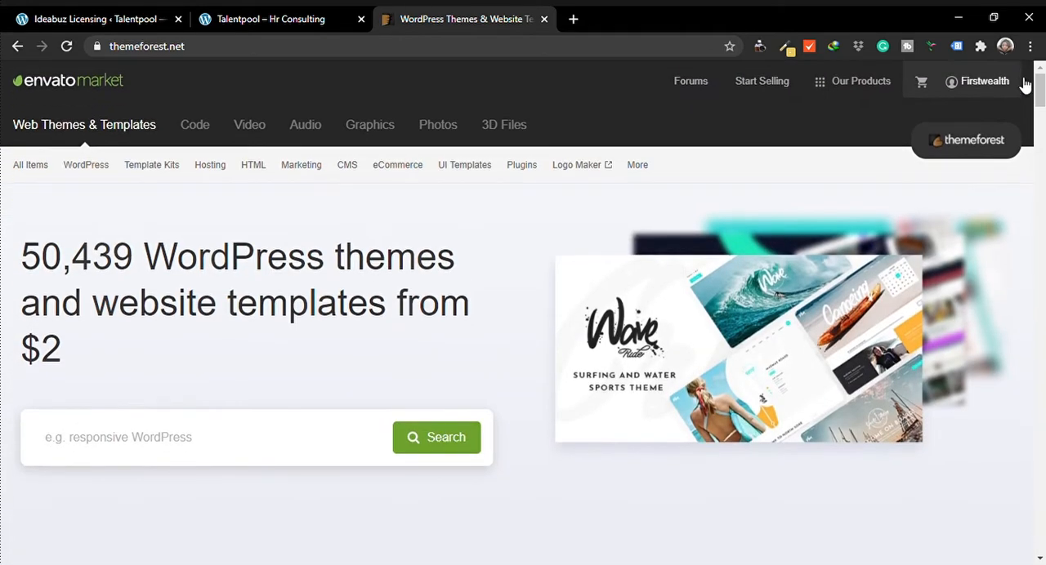
{"action": "mouse_move", "coordinate": [989, 86]}
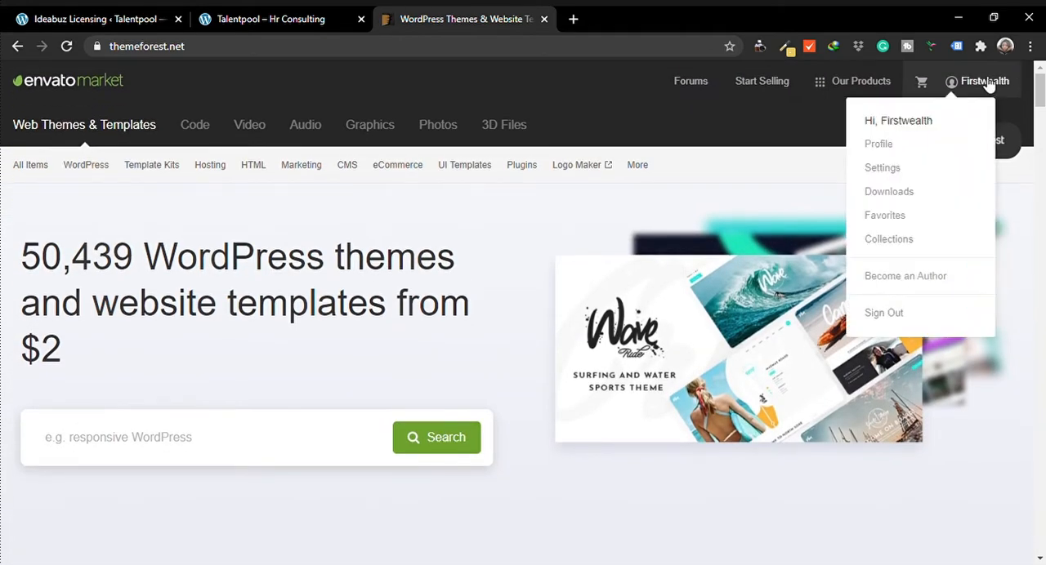
{"action": "left_click", "coordinate": [901, 197]}
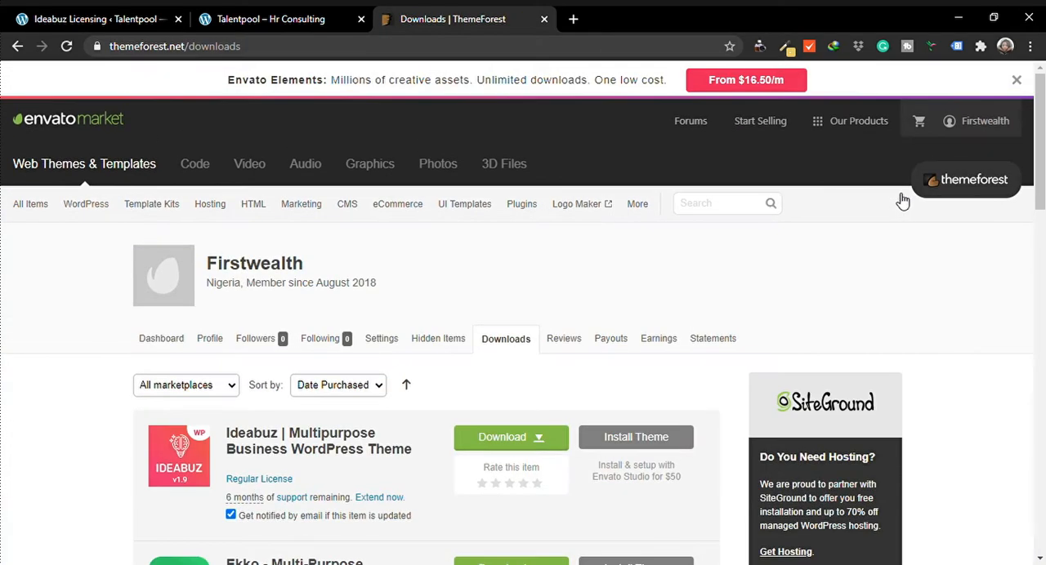
{"action": "scroll", "coordinate": [704, 303], "scroll_direction": "down", "scroll_amount": 2}
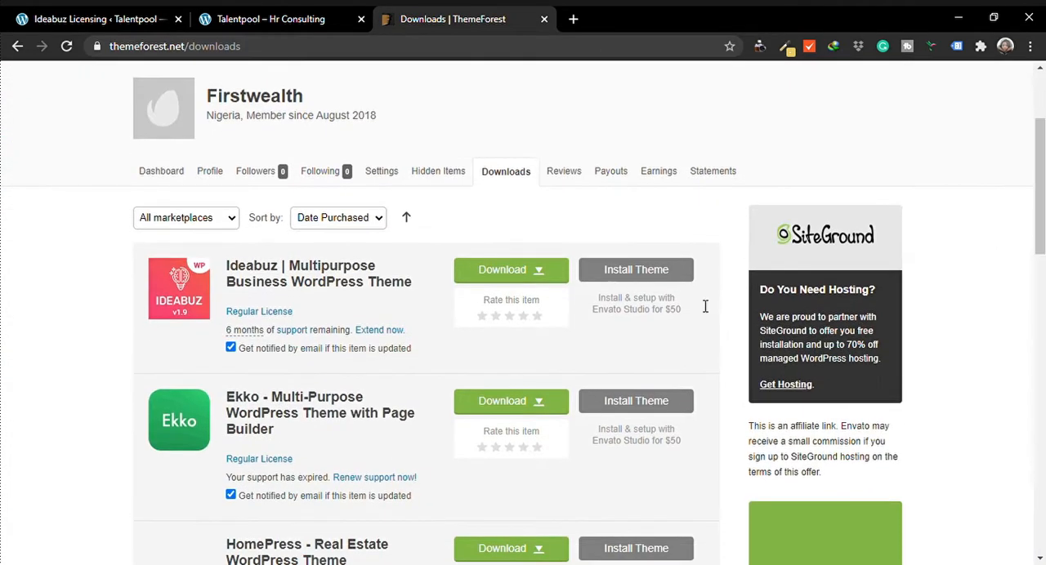
Download the Ideabuz theme's license certificate and purchase code as text, and open the downloaded file
{"action": "left_click", "coordinate": [531, 278]}
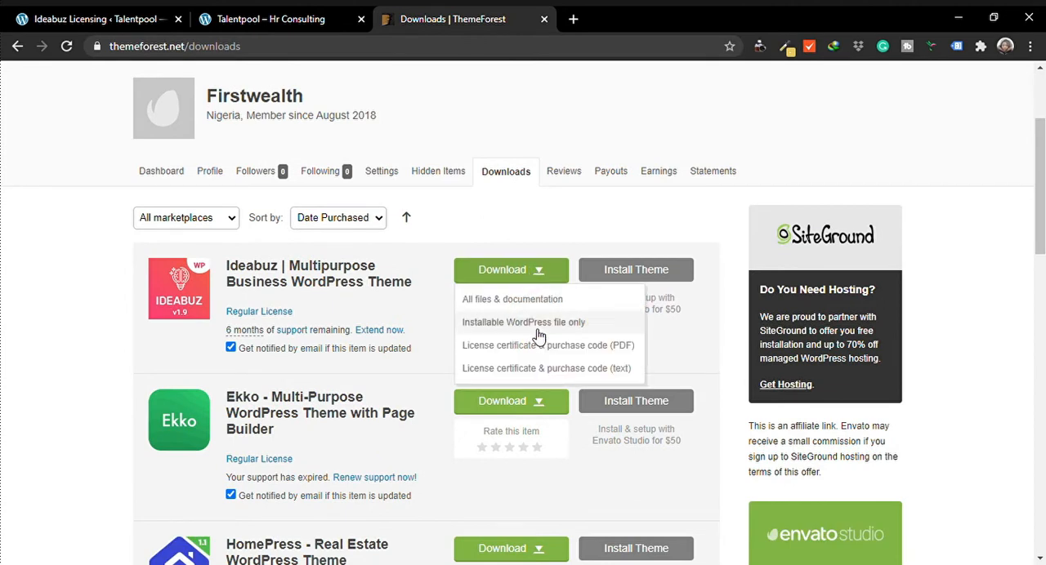
{"action": "left_click", "coordinate": [559, 376]}
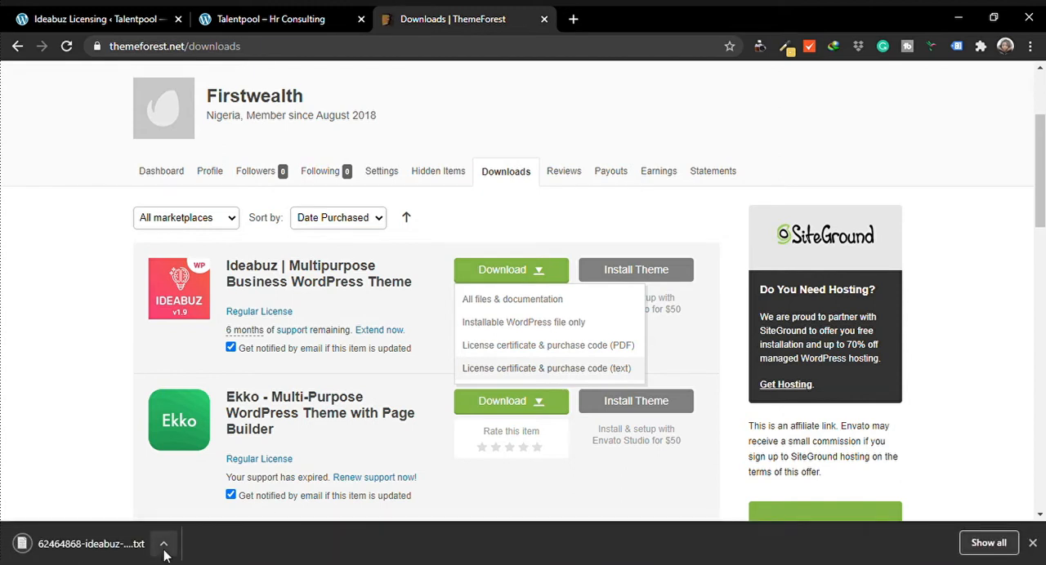
{"action": "left_click", "coordinate": [141, 549]}
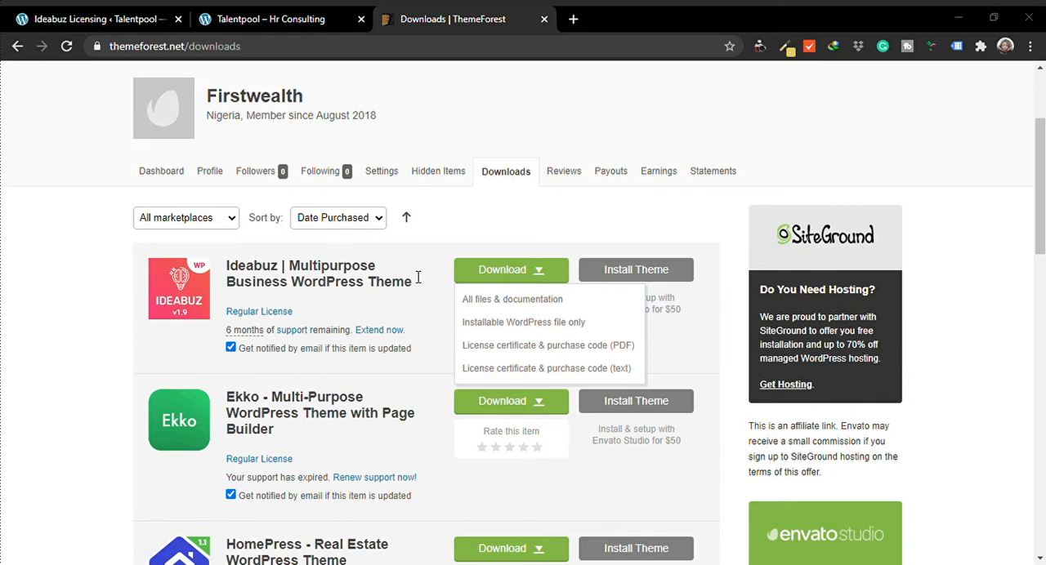
Return to the Ideabuz Licensing page, paste the purchase code as the license code and activate the license
{"action": "left_click", "coordinate": [98, 19]}
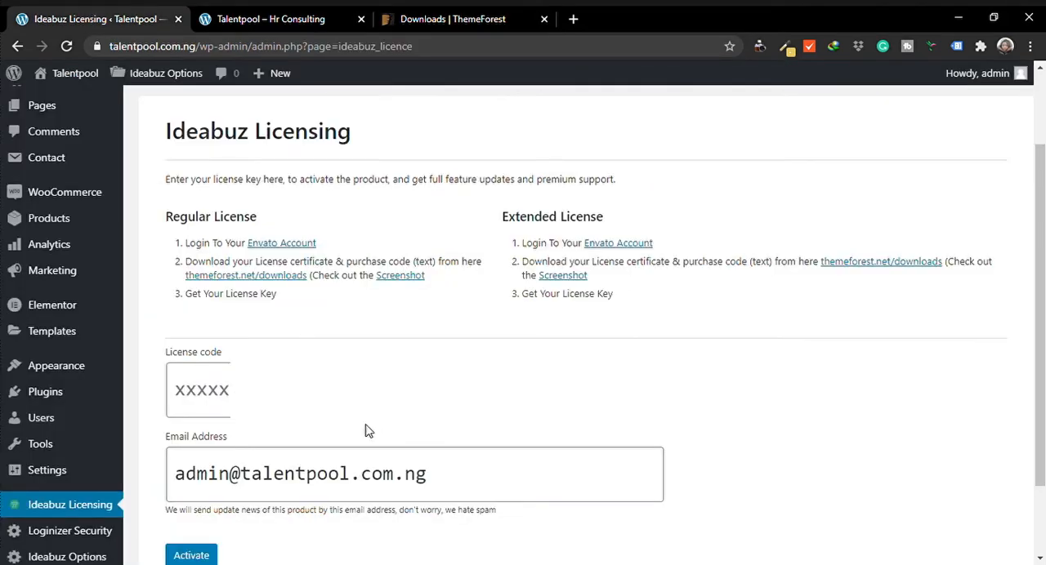
{"action": "left_click", "coordinate": [212, 391]}
{"action": "key", "text": "ctrl+v"}
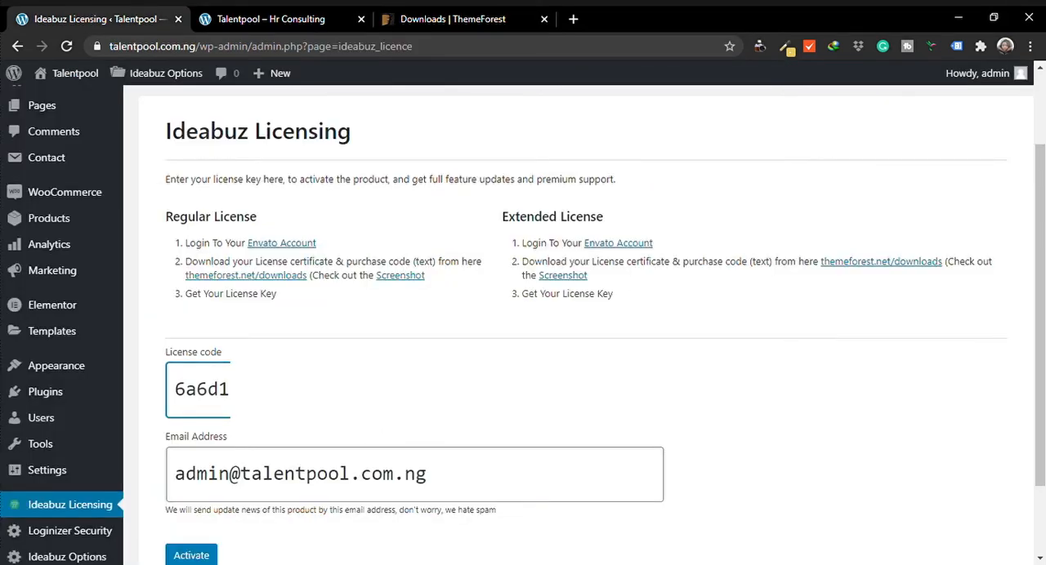
{"action": "scroll", "coordinate": [1026, 343], "scroll_direction": "down", "scroll_amount": 2}
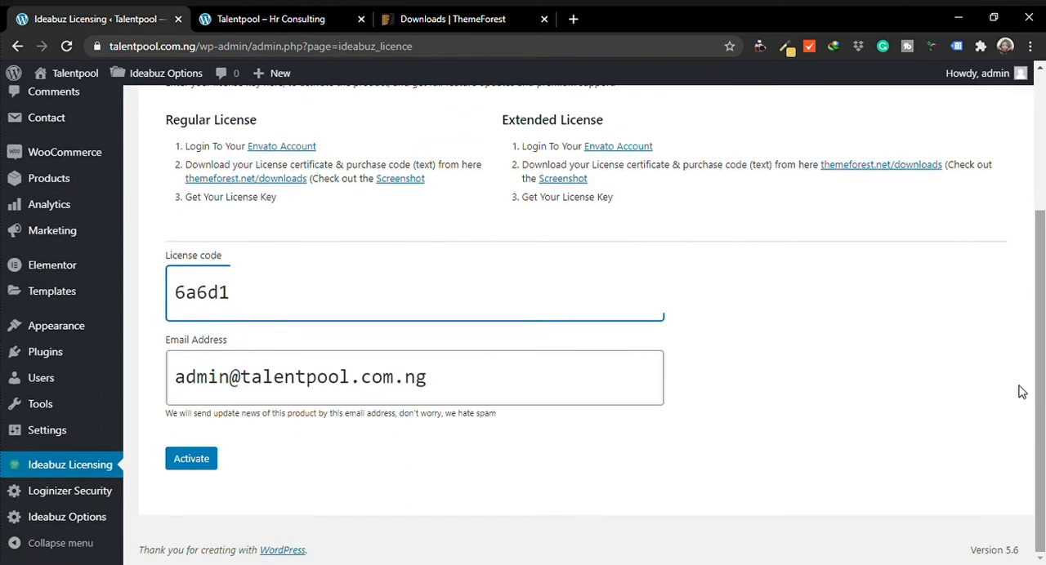
{"action": "left_click", "coordinate": [210, 463]}
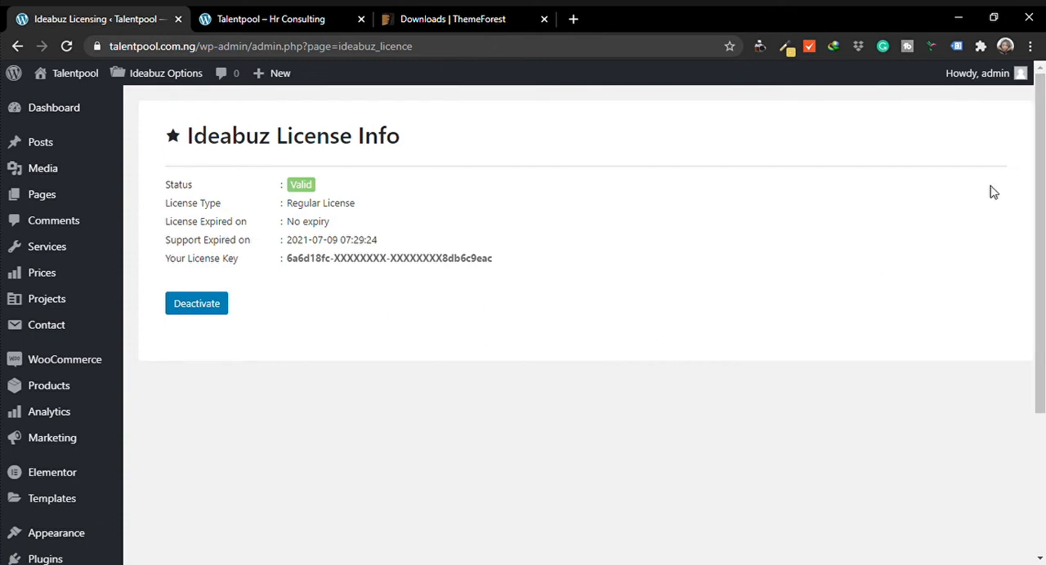
Reopen the Import Demo Data page for the licensed Ideabuz theme
{"action": "mouse_move", "coordinate": [61, 542]}
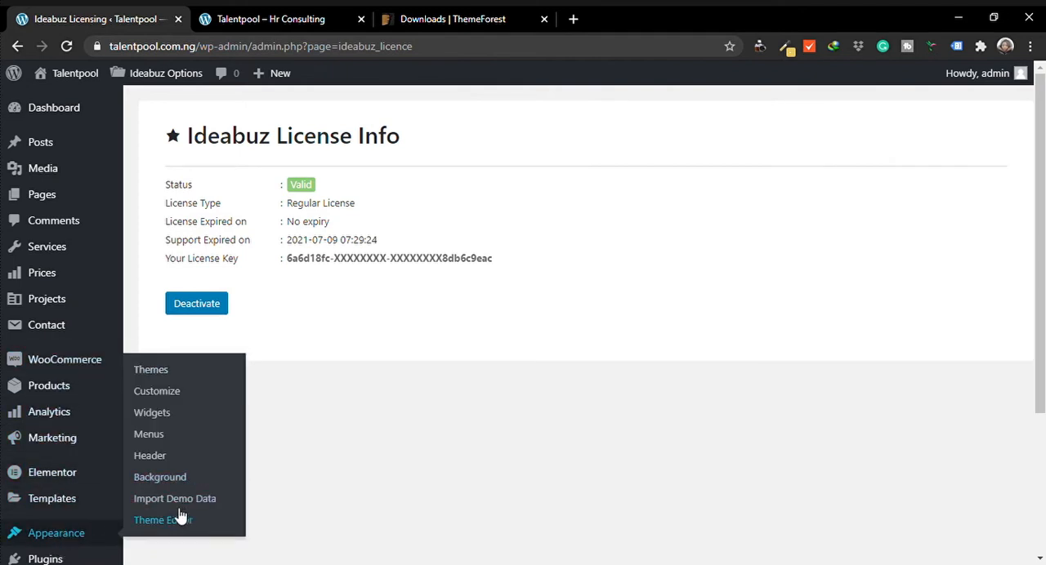
{"action": "left_click", "coordinate": [180, 502]}
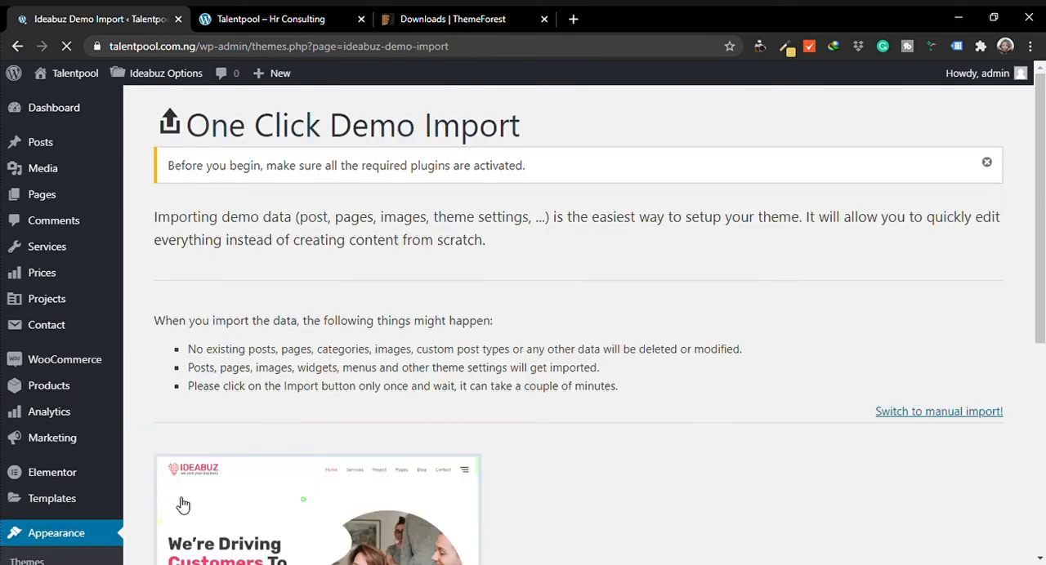
Import the Ideabuz demo data and review the import results down to the log file link
{"action": "left_click_drag", "start_coordinate": [1036, 215], "coordinate": [1043, 376]}
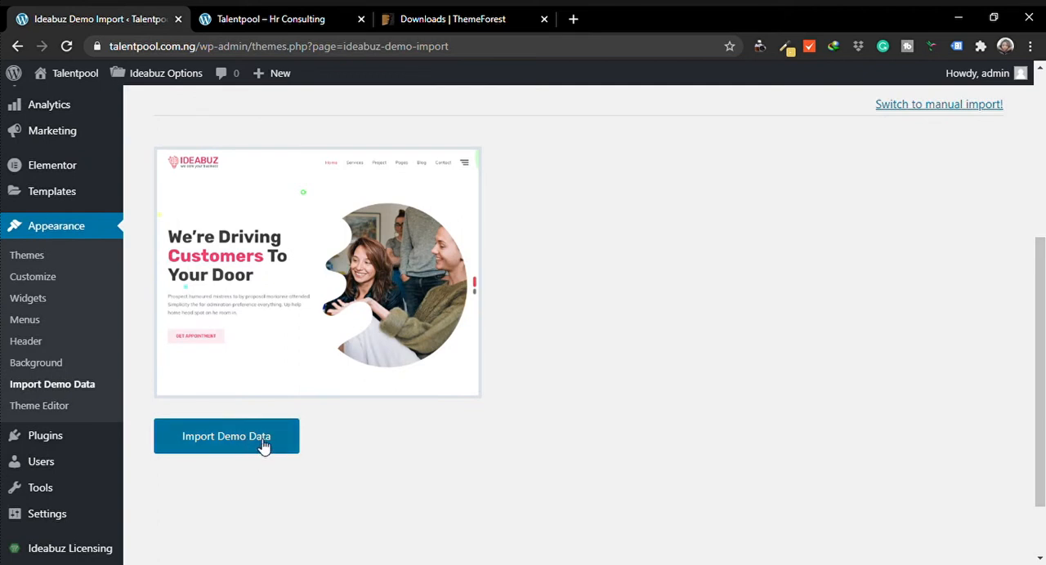
{"action": "left_click", "coordinate": [238, 440]}
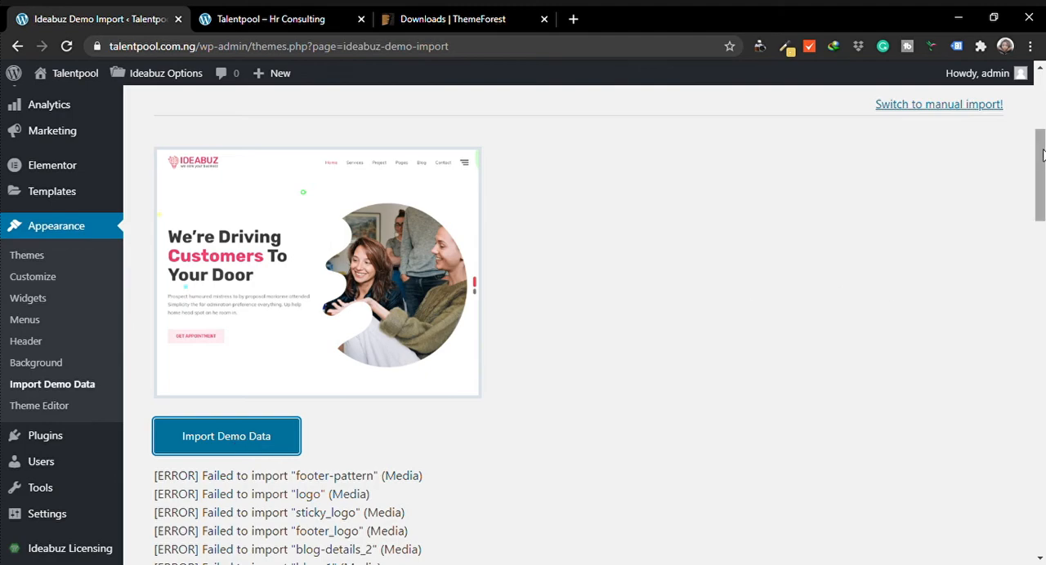
{"action": "left_click_drag", "start_coordinate": [1041, 173], "coordinate": [1041, 515]}
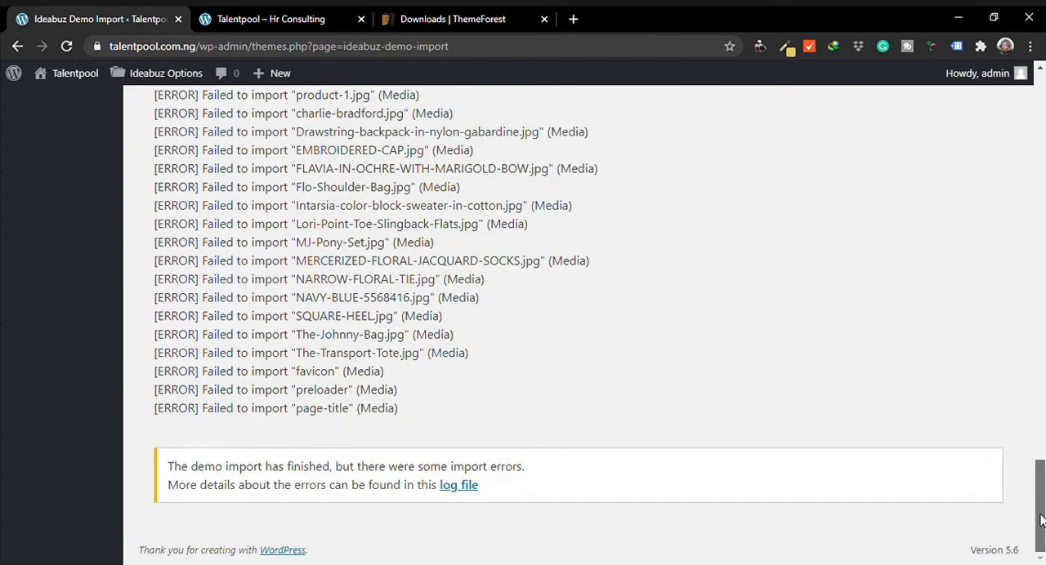
{"action": "left_click_drag", "start_coordinate": [1040, 519], "coordinate": [1041, 521]}
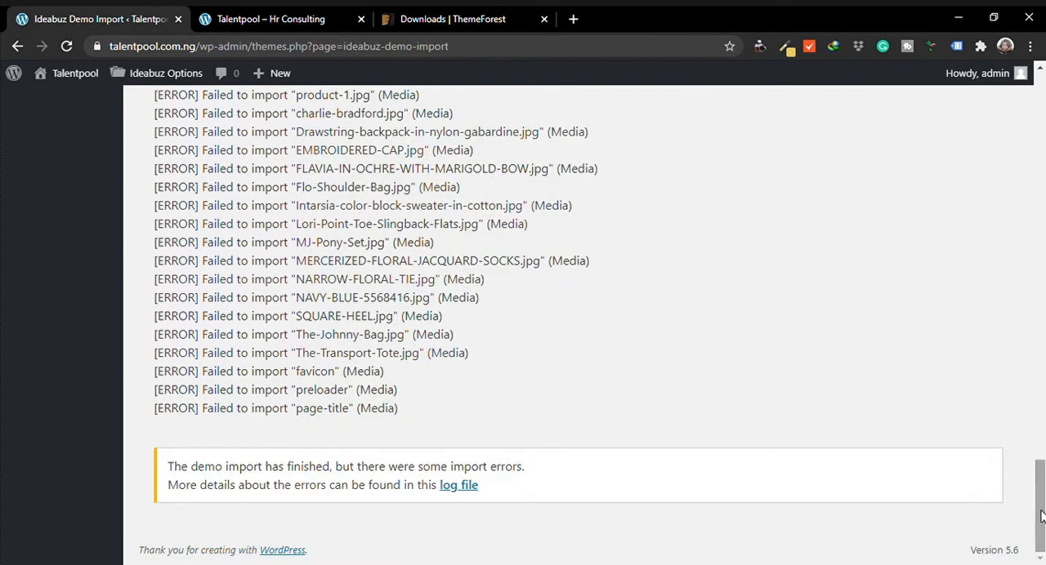
Open the demo import log file and review its entries on widgets and Redux settings
{"action": "left_click", "coordinate": [463, 487]}
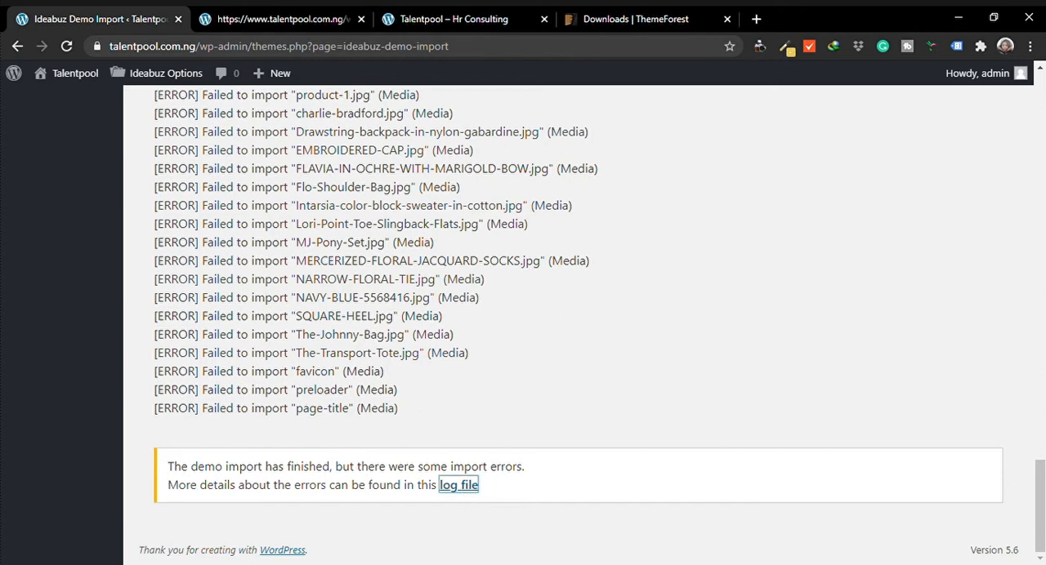
{"action": "left_click_drag", "start_coordinate": [1043, 471], "coordinate": [1041, 114]}
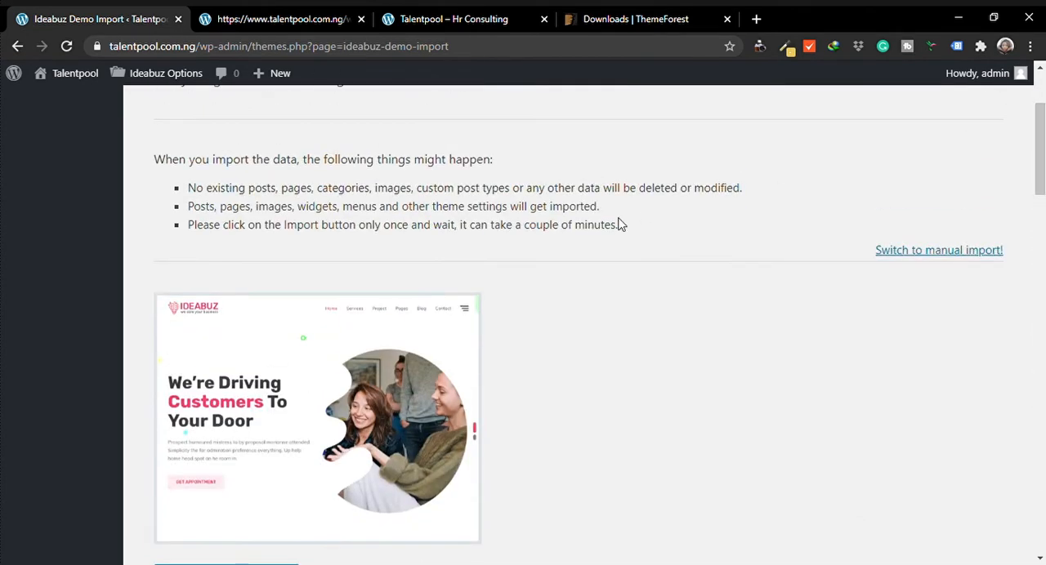
{"action": "left_click", "coordinate": [264, 24]}
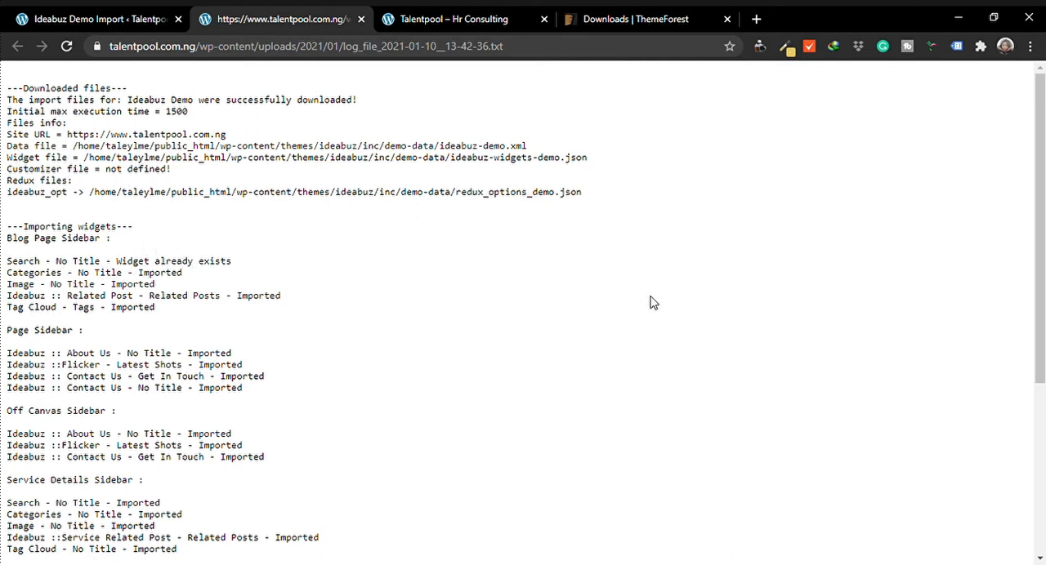
{"action": "left_click_drag", "start_coordinate": [1040, 257], "coordinate": [1040, 424]}
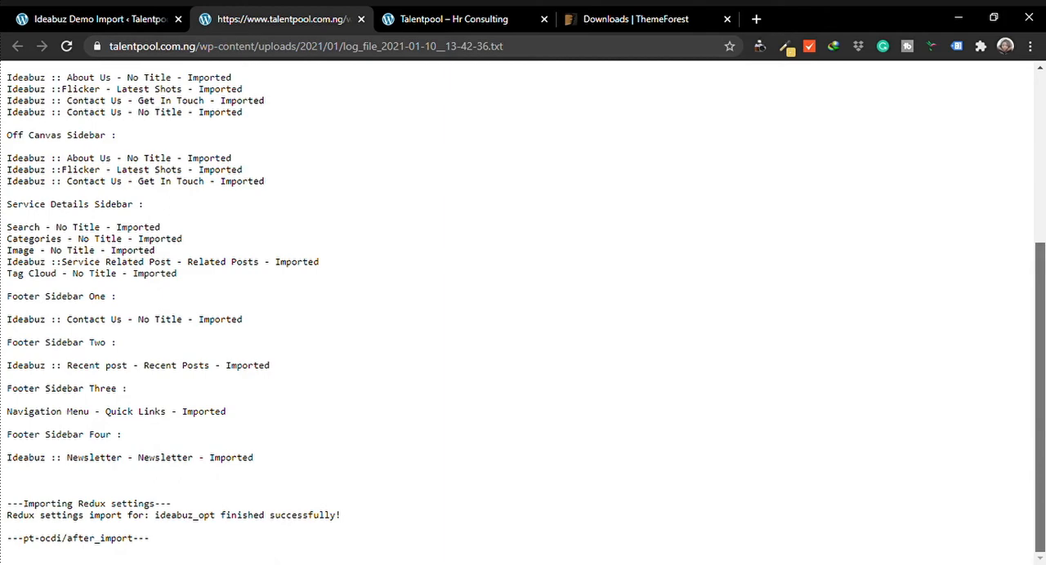
{"action": "left_click_drag", "start_coordinate": [1040, 424], "coordinate": [1040, 256]}
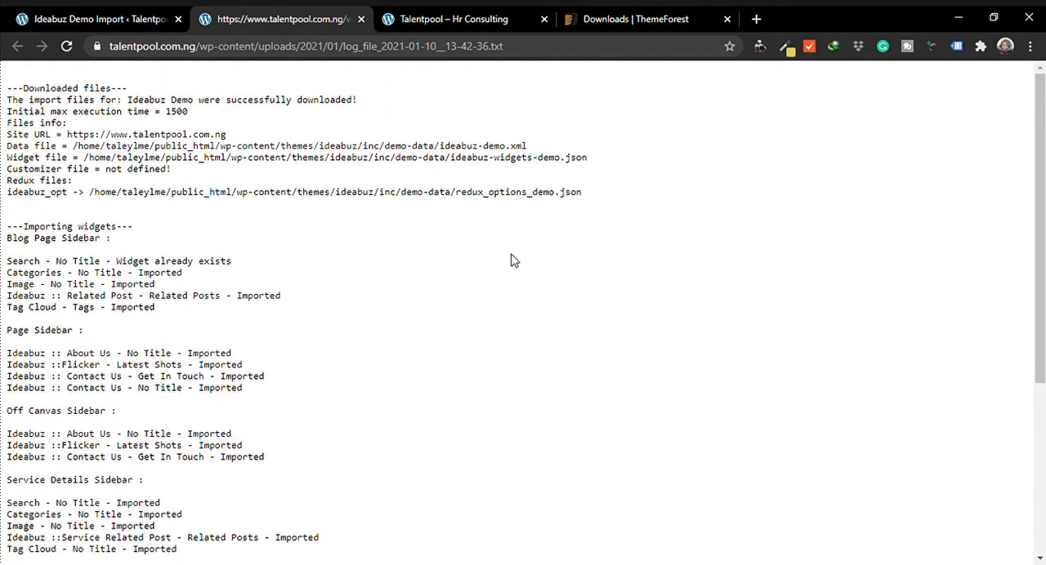
Check the Talentpool site's front page with the imported Ideabuz demo
{"action": "left_click", "coordinate": [136, 12]}
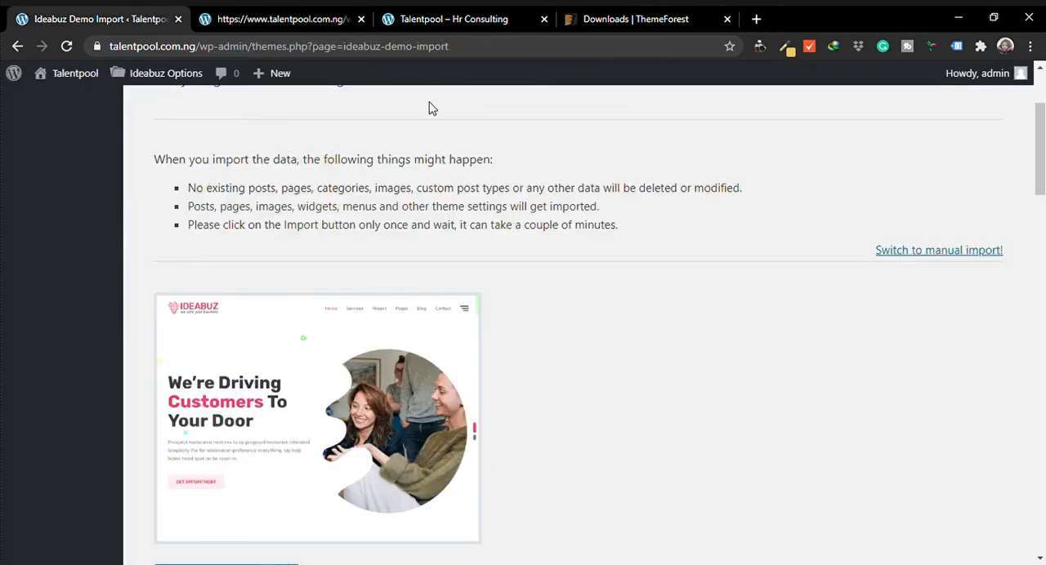
{"action": "left_click", "coordinate": [464, 18]}
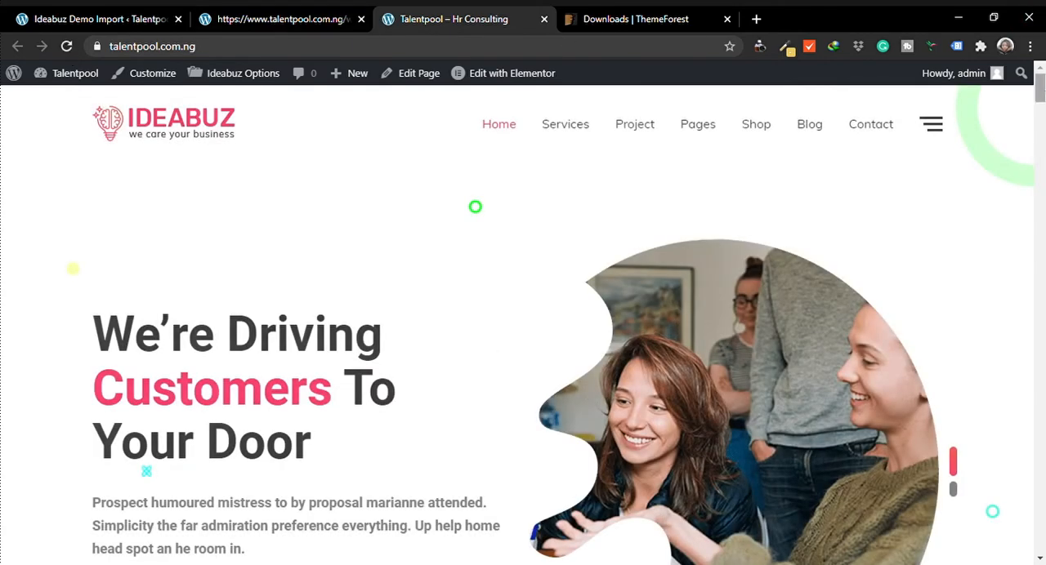
{"action": "mouse_move", "coordinate": [1044, 92]}
{"action": "left_mouse_down"}
{"action": "mouse_move", "coordinate": [1040, 543]}
{"action": "mouse_move", "coordinate": [1040, 89]}
{"action": "left_mouse_up"}
Close the import log and the ThemeForest Downloads page
{"action": "left_click", "coordinate": [294, 17]}
{"action": "left_click", "coordinate": [360, 19]}
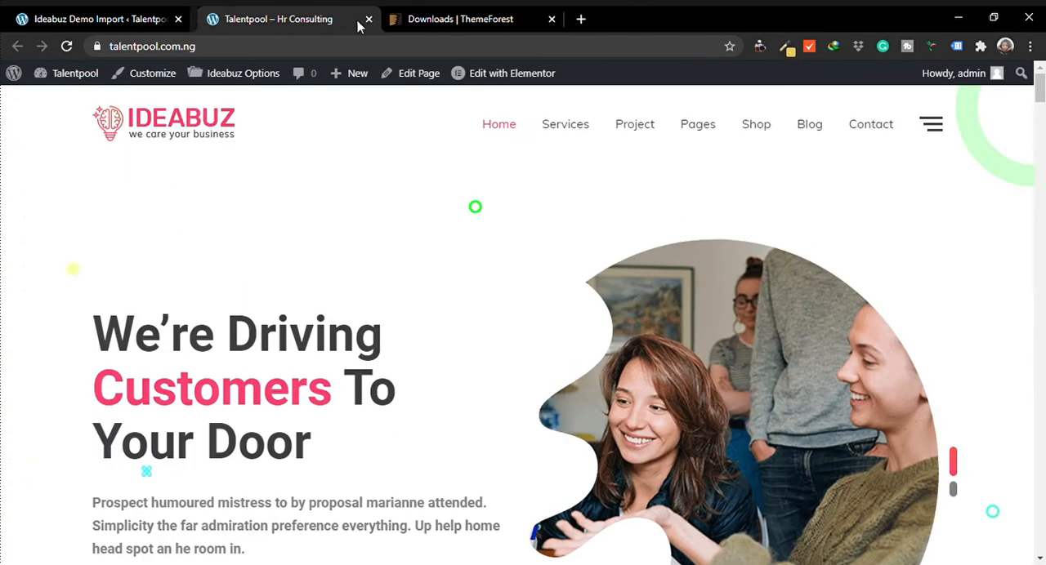
{"action": "left_click", "coordinate": [544, 19]}
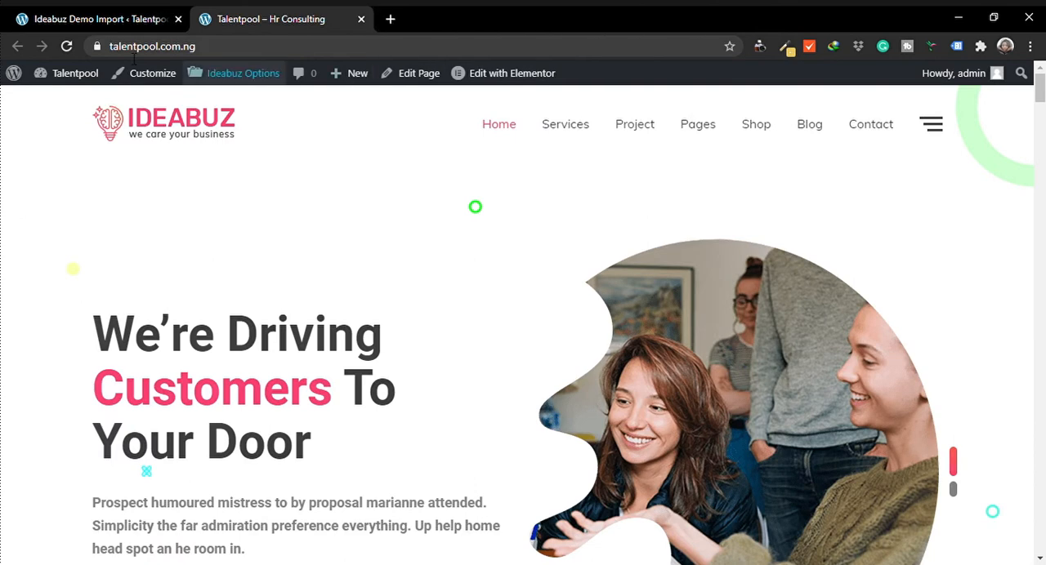
Return to the site's admin area and look through the list of all pages
{"action": "left_click", "coordinate": [98, 15]}
{"action": "scroll", "coordinate": [356, 201], "scroll_direction": "up", "scroll_amount": 2}
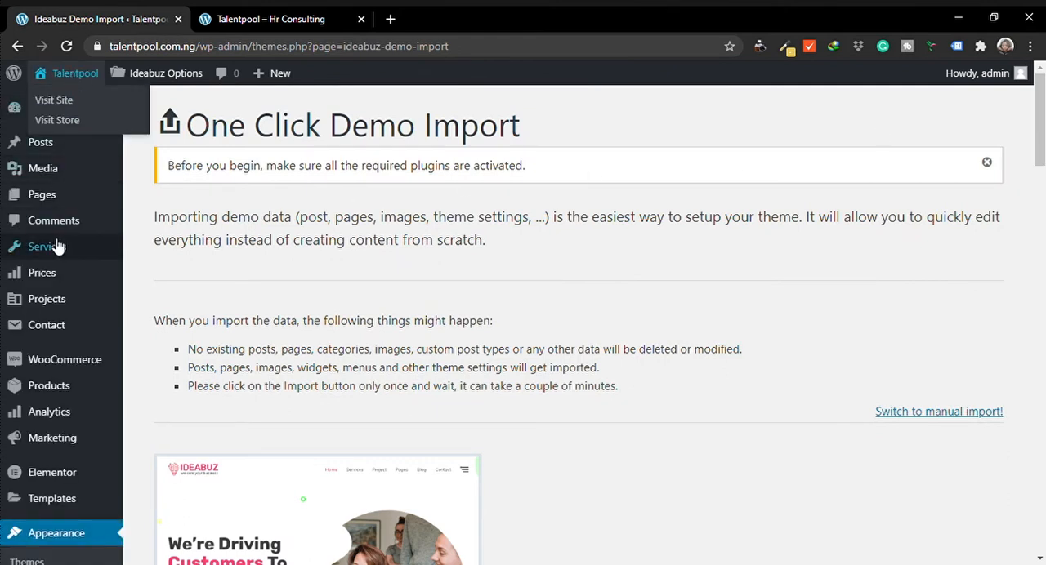
{"action": "mouse_move", "coordinate": [47, 211]}
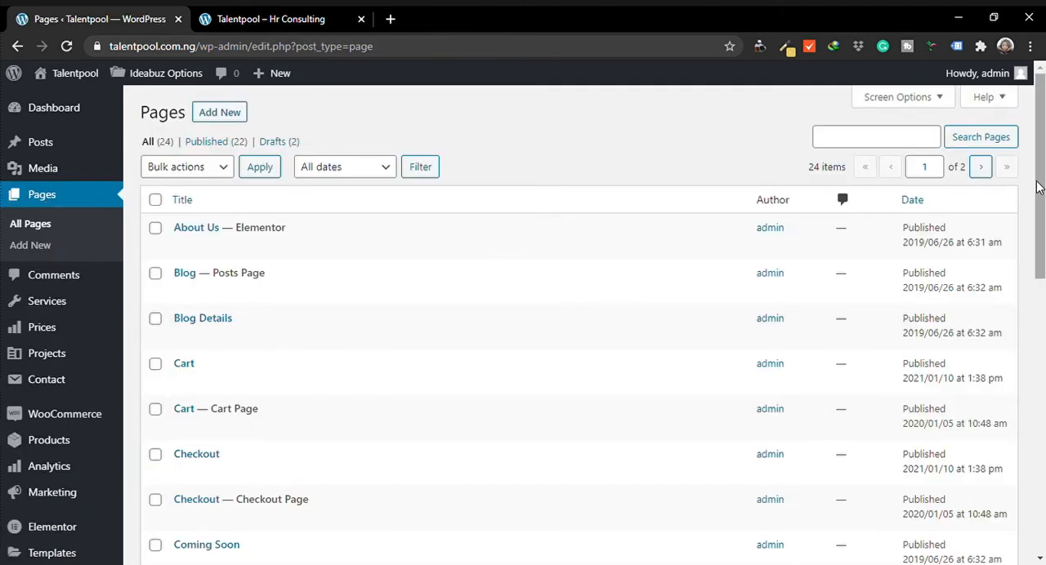
{"action": "scroll", "coordinate": [528, 236], "scroll_direction": "down", "scroll_amount": 6}
{"action": "left_click_drag", "start_coordinate": [1041, 348], "coordinate": [1042, 200]}
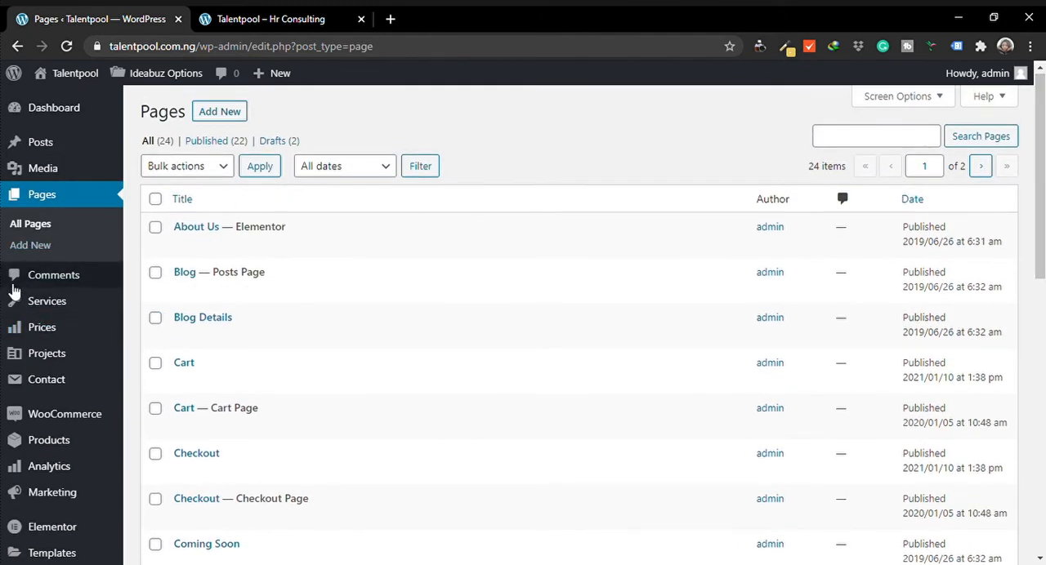
Open the list of all posts and move every post to the trash in one bulk action
{"action": "mouse_move", "coordinate": [56, 159]}
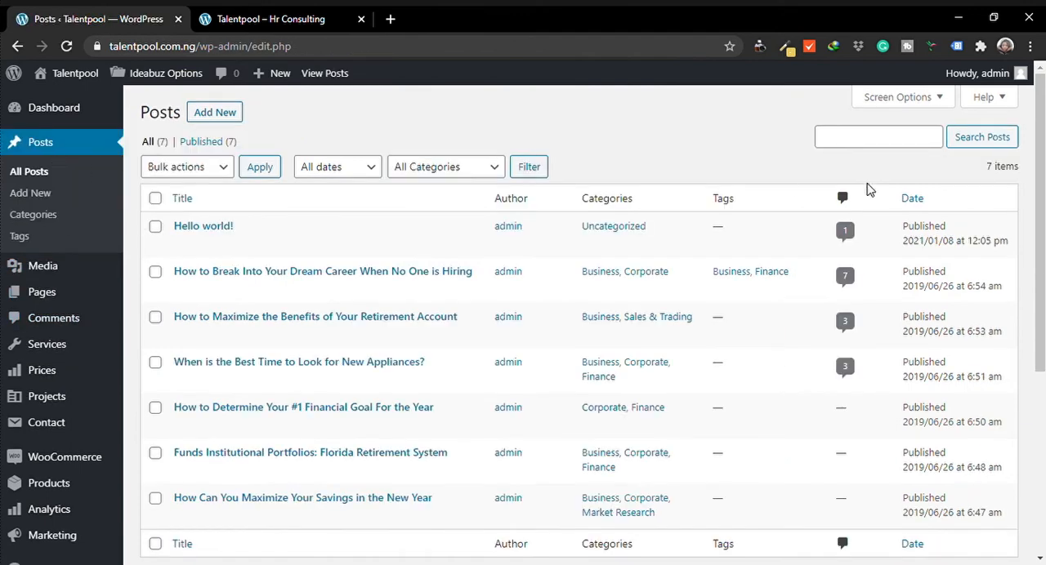
{"action": "mouse_move", "coordinate": [1043, 156]}
{"action": "left_mouse_down"}
{"action": "mouse_move", "coordinate": [1043, 332]}
{"action": "mouse_move", "coordinate": [1042, 155]}
{"action": "left_mouse_up"}
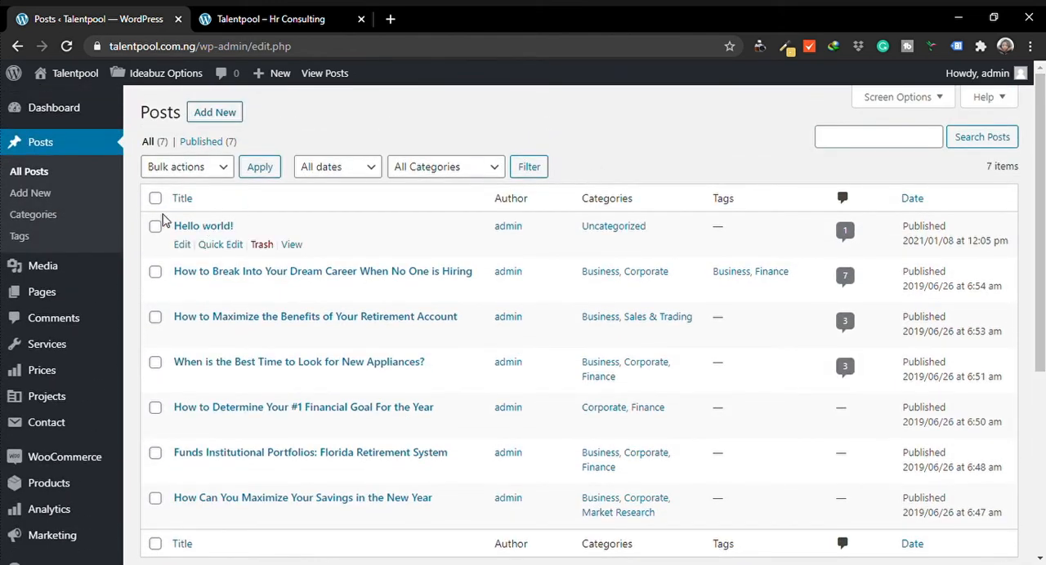
{"action": "left_click", "coordinate": [155, 199]}
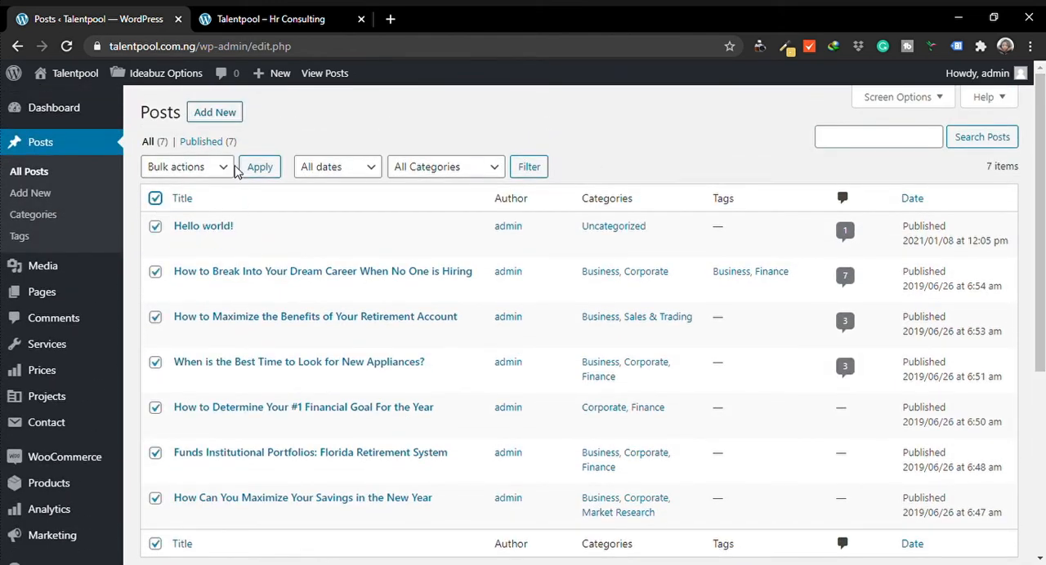
{"action": "left_click", "coordinate": [234, 167]}
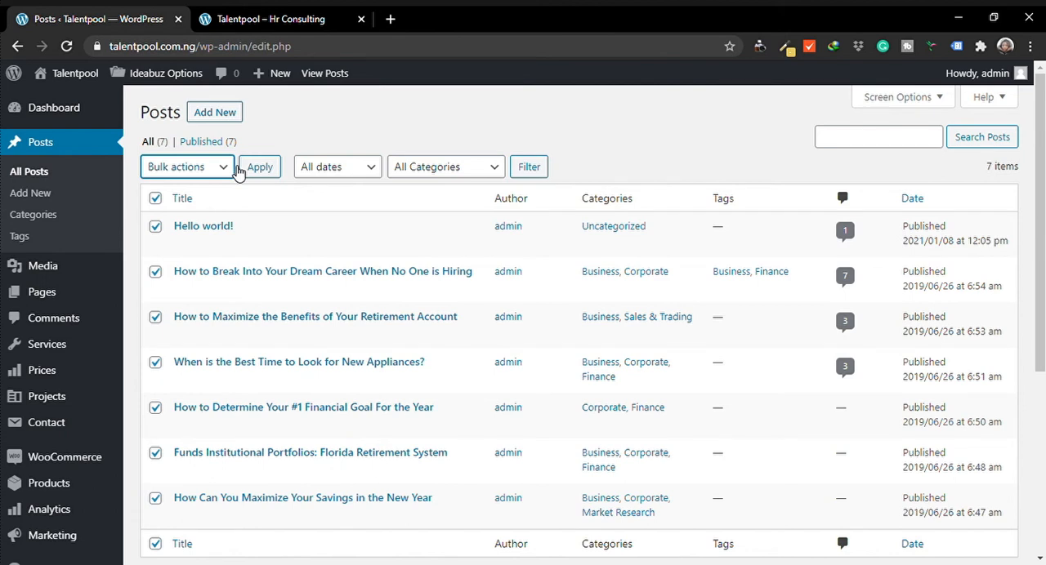
{"action": "left_click", "coordinate": [196, 246]}
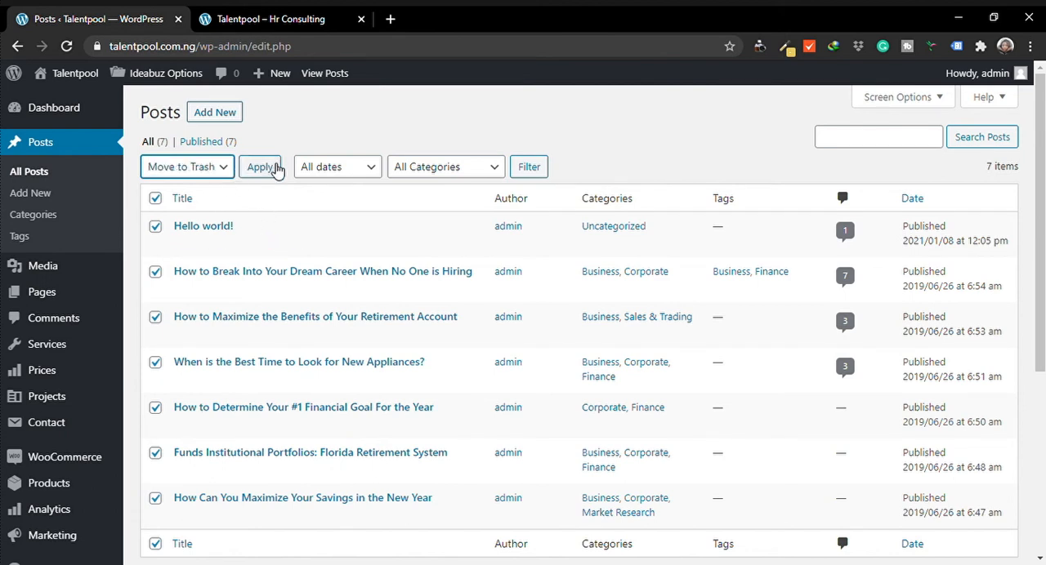
{"action": "left_click", "coordinate": [276, 170]}
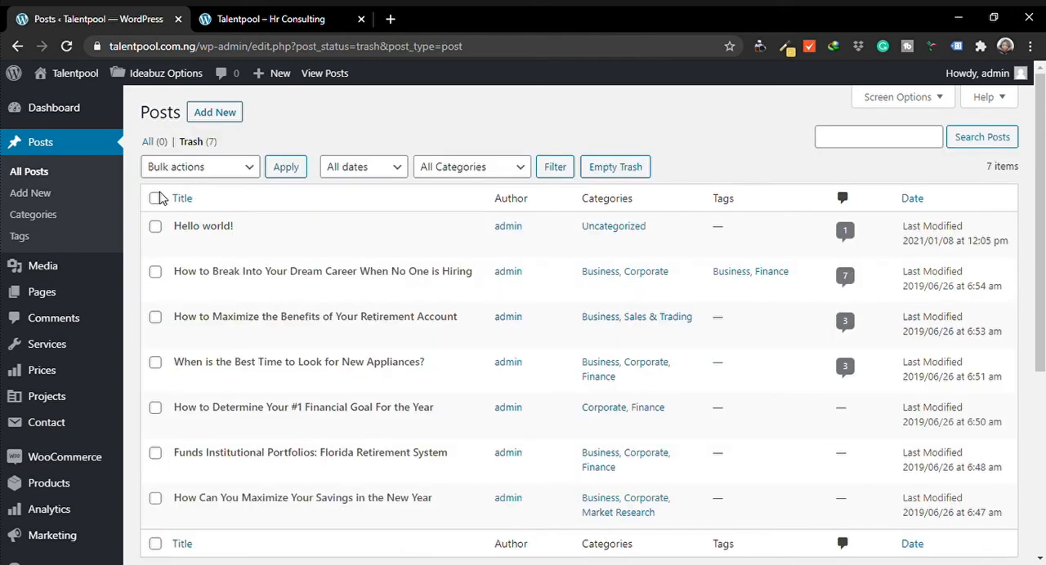
Permanently delete all posts in the trash with a bulk action
{"action": "left_click", "coordinate": [155, 198]}
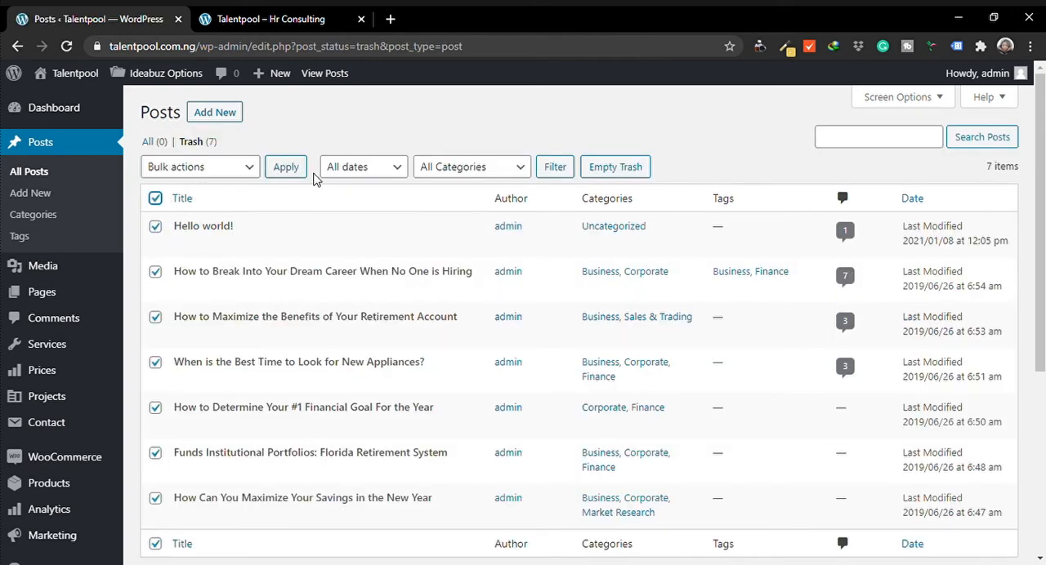
{"action": "left_click", "coordinate": [250, 171]}
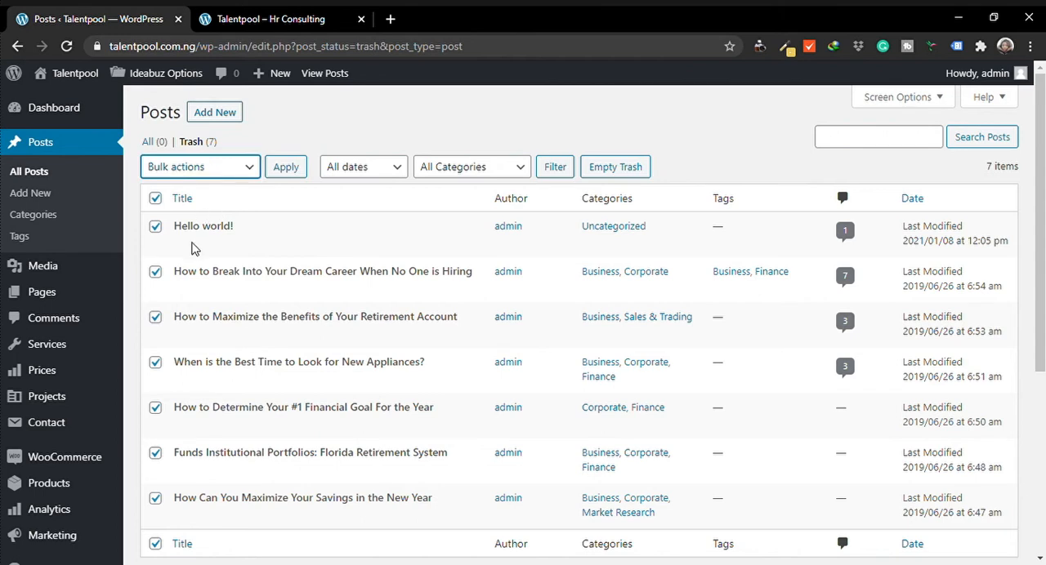
{"action": "left_click", "coordinate": [194, 249]}
{"action": "left_click", "coordinate": [284, 170]}
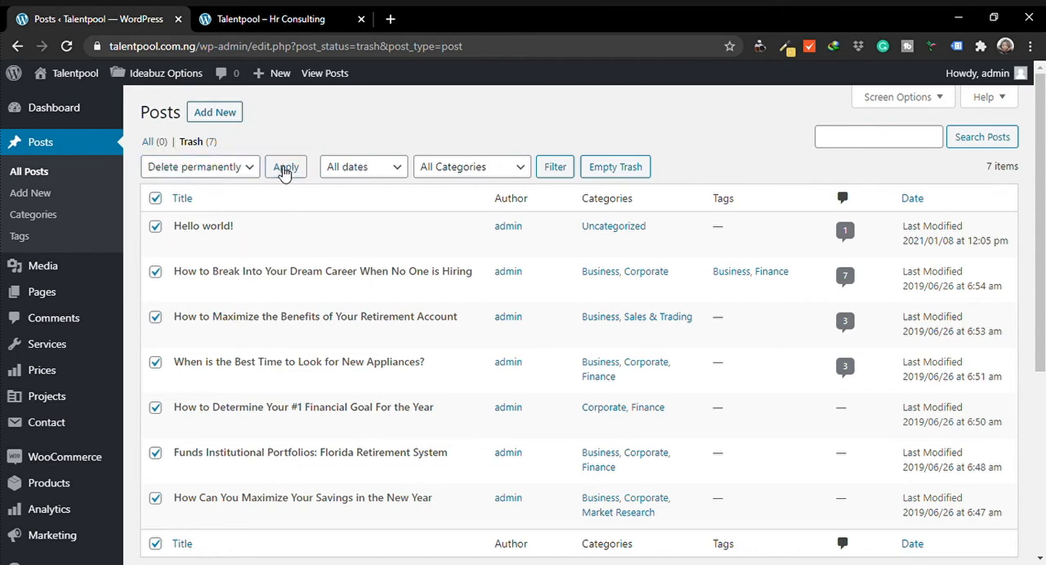
{"action": "left_click", "coordinate": [284, 170]}
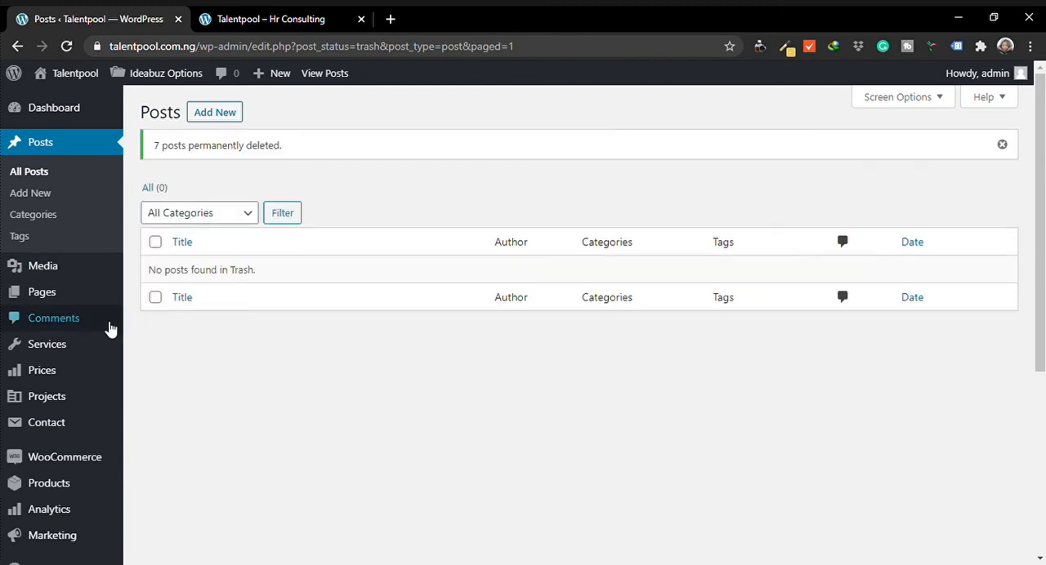
Open the Media Library and look through its items
{"action": "mouse_move", "coordinate": [72, 397]}
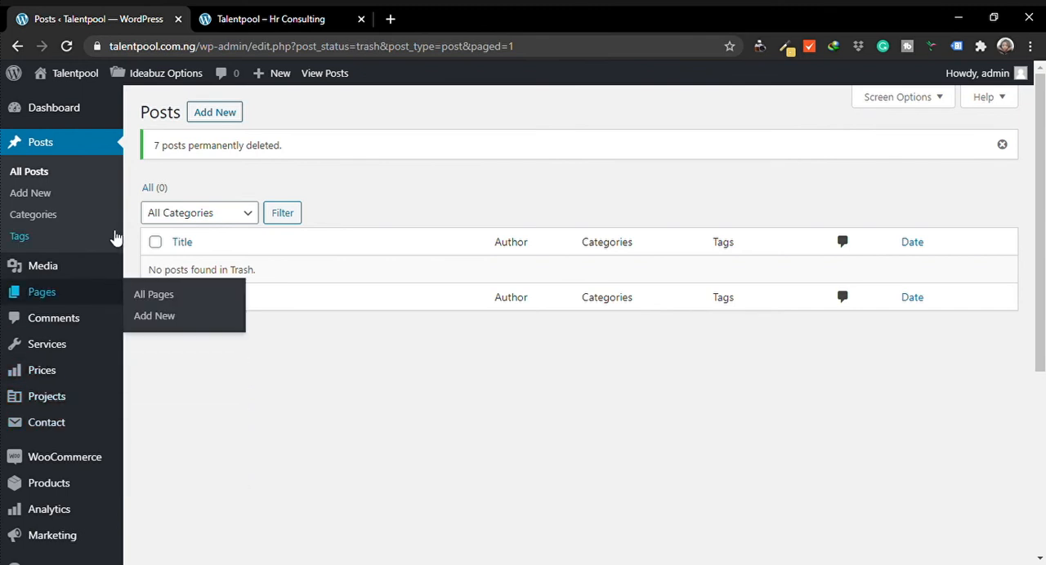
{"action": "mouse_move", "coordinate": [48, 275]}
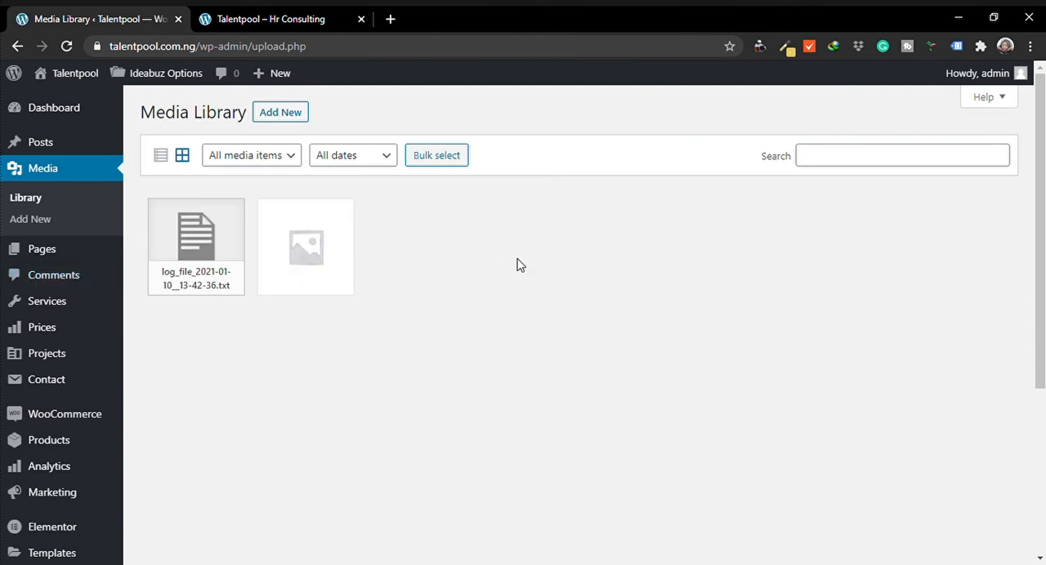
{"action": "scroll", "coordinate": [1039, 278], "scroll_direction": "down", "scroll_amount": 3}
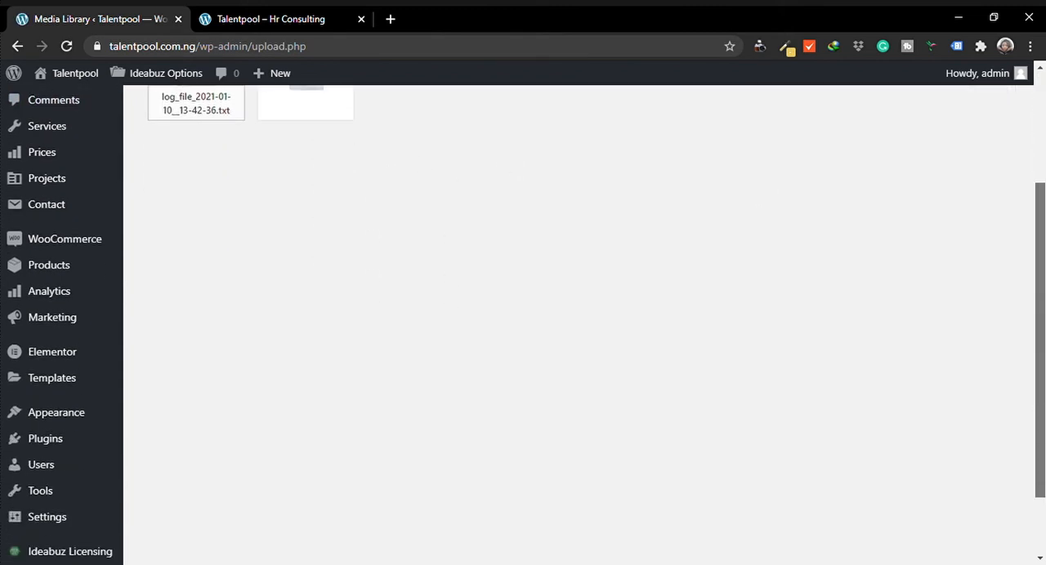
{"action": "scroll", "coordinate": [576, 250], "scroll_direction": "up", "scroll_amount": 3}
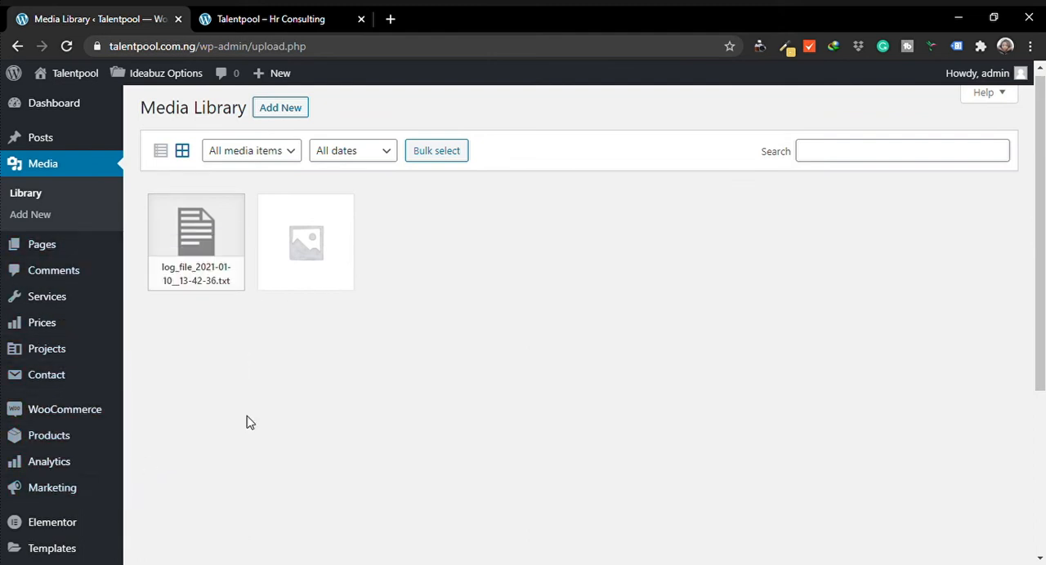
{"action": "scroll", "coordinate": [386, 400], "scroll_direction": "down", "scroll_amount": 2}
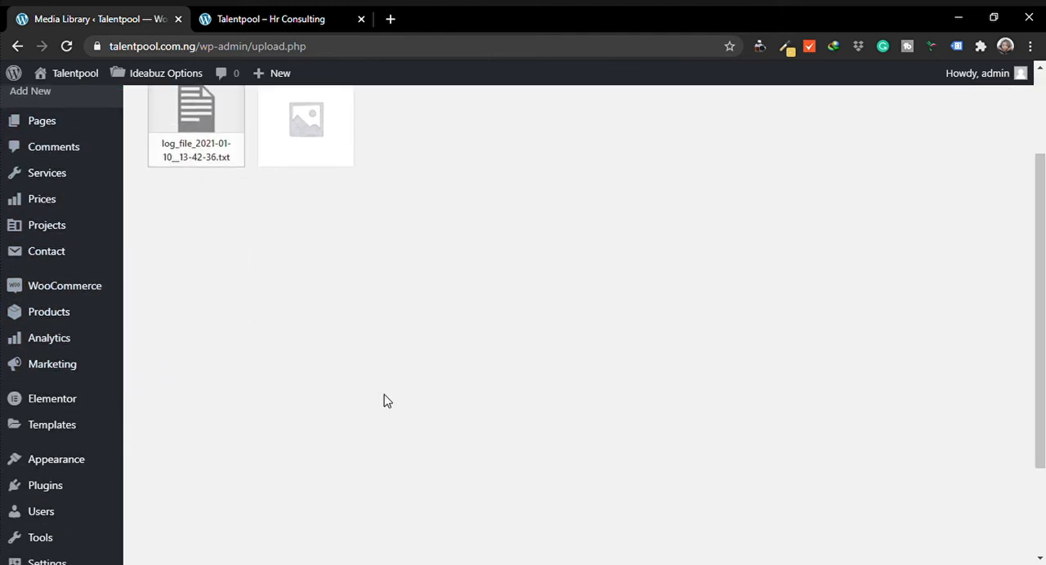
Open the theme Customizer, examine the General preloader settings and return to the section overview
{"action": "mouse_move", "coordinate": [77, 465]}
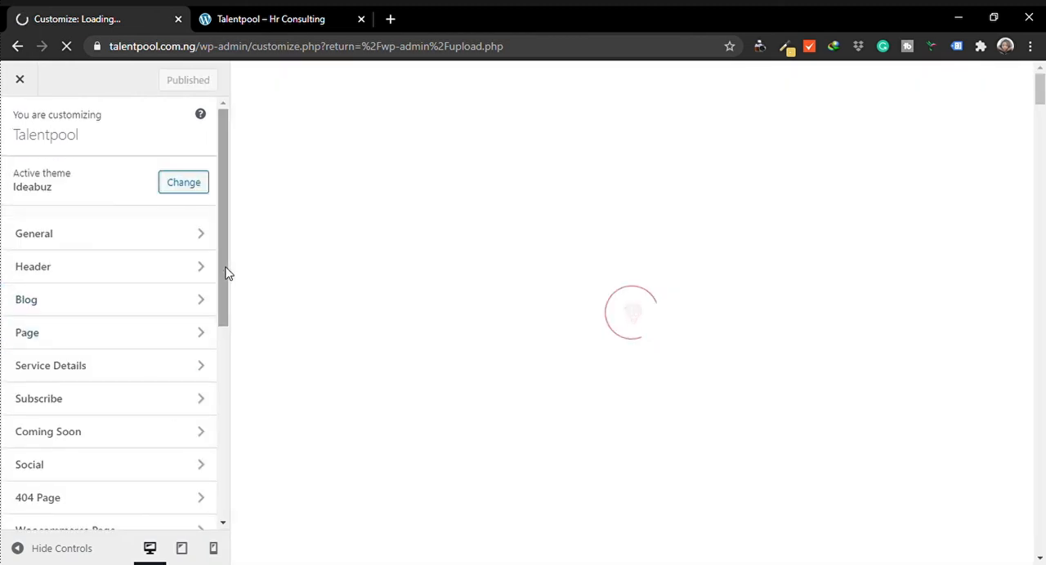
{"action": "left_click_drag", "start_coordinate": [227, 274], "coordinate": [234, 238]}
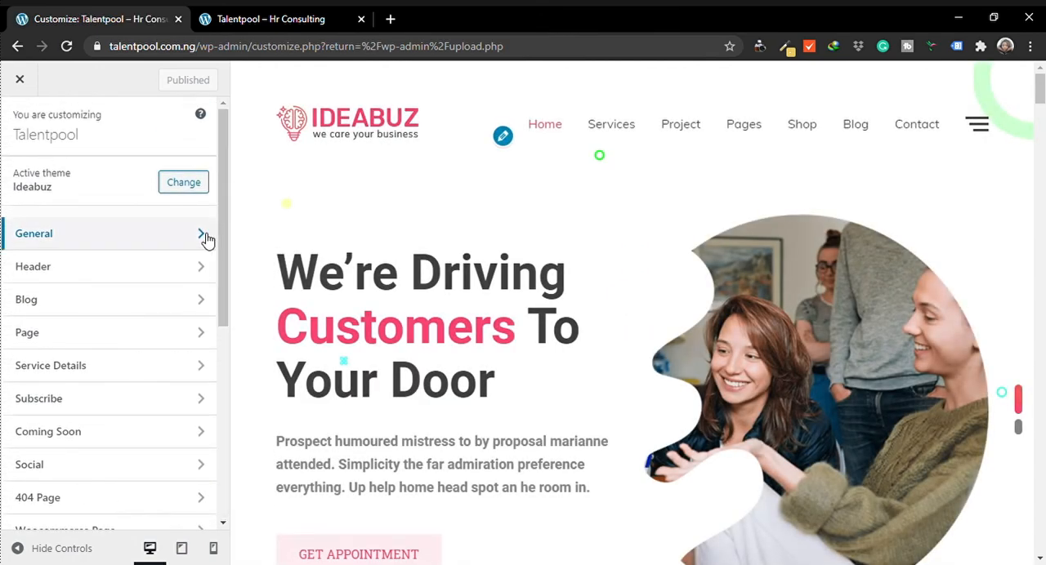
{"action": "left_click", "coordinate": [206, 237]}
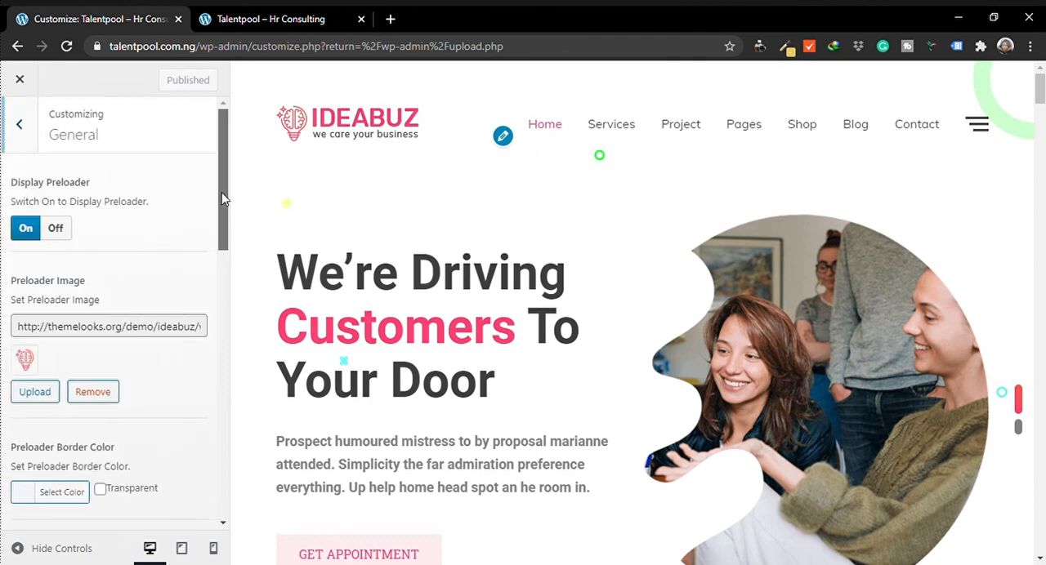
{"action": "left_click_drag", "start_coordinate": [222, 192], "coordinate": [221, 226]}
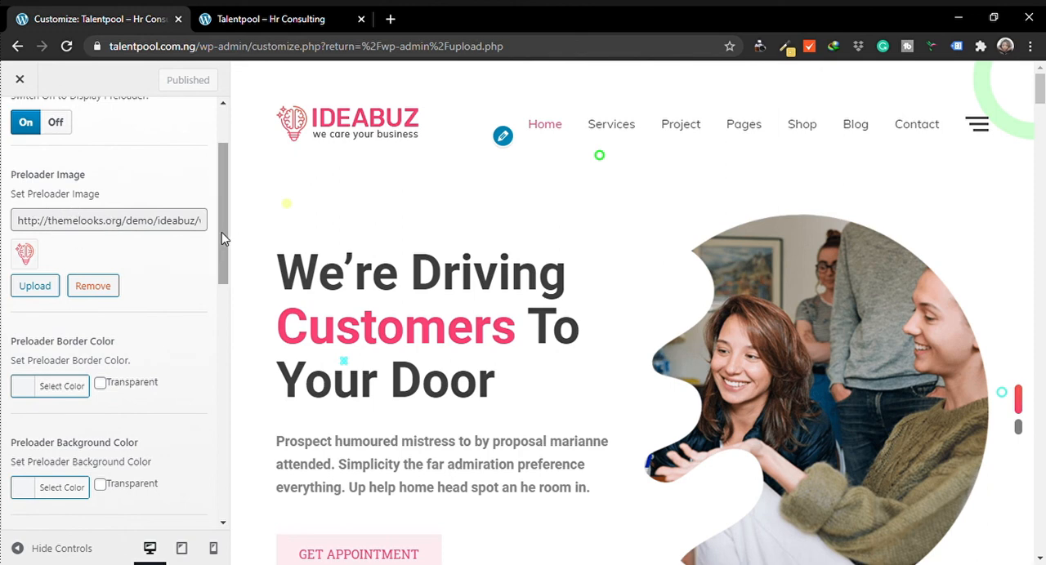
{"action": "left_click_drag", "start_coordinate": [221, 232], "coordinate": [205, 161]}
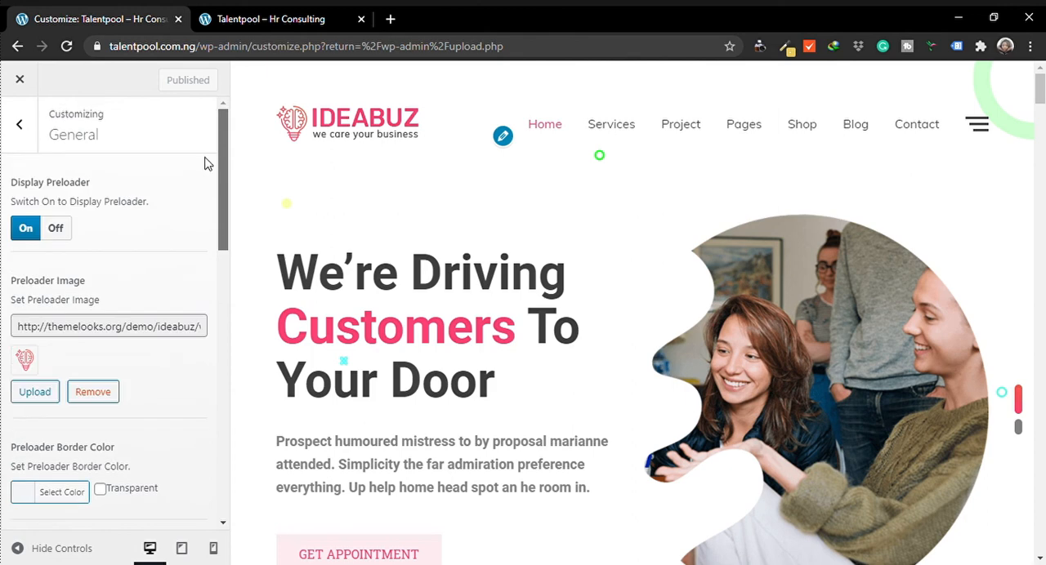
{"action": "left_click", "coordinate": [22, 125]}
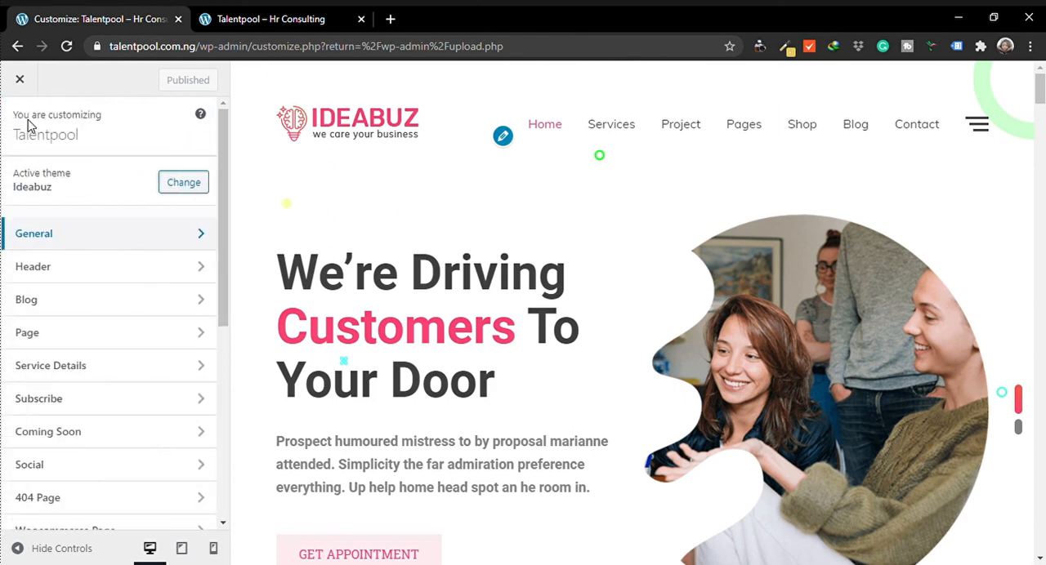